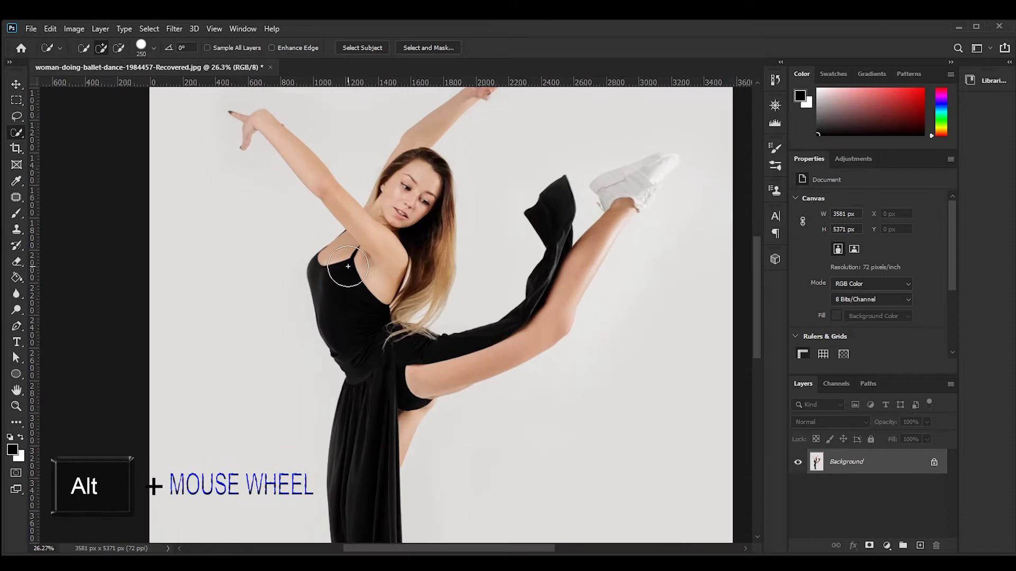
Use Quick Selection to select the dancer's black dress, torso and outstretched arm with its hand
{"action": "scroll", "coordinate": [348, 266], "scroll_direction": "down", "scroll_amount": 3}
{"action": "scroll", "coordinate": [348, 266], "scroll_direction": "up", "scroll_amount": 2}
{"action": "scroll", "coordinate": [348, 266], "scroll_direction": "up", "scroll_amount": 2}
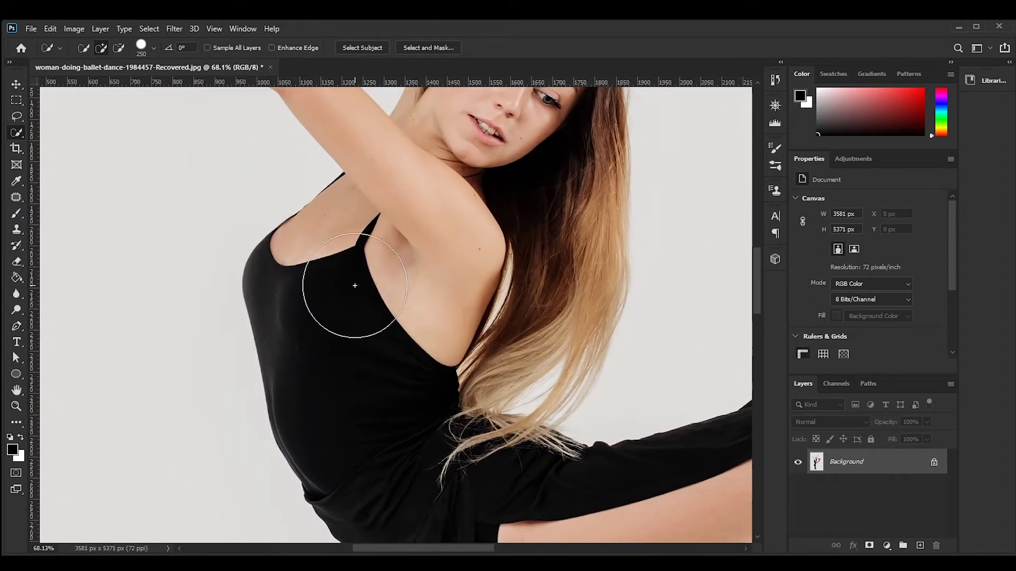
{"action": "key", "text": "bracketleft"}
{"action": "key", "text": "bracketleft"}
{"action": "key", "text": "bracketleft"}
{"action": "key", "text": "bracketright"}
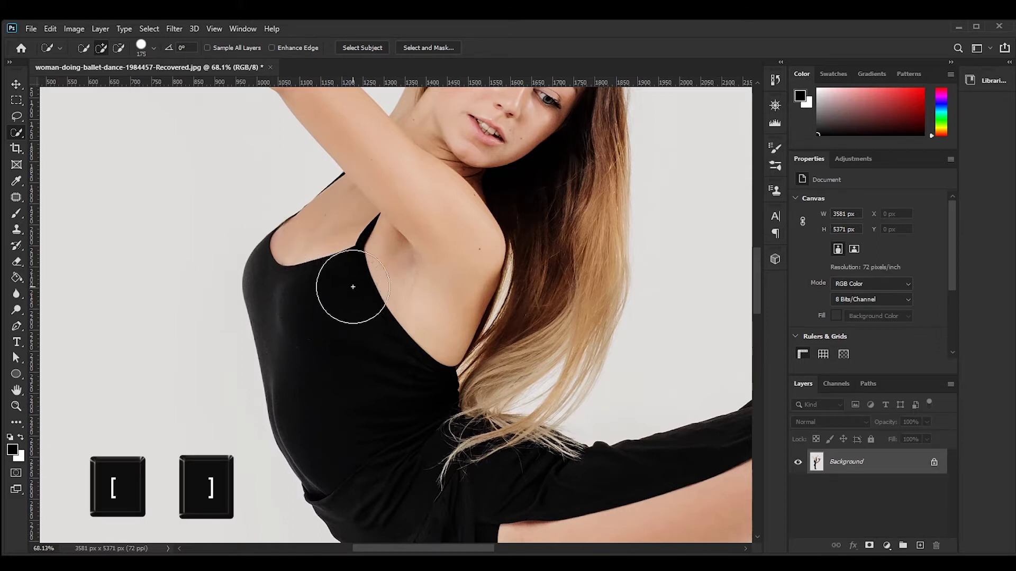
{"action": "key", "text": "bracketleft"}
{"action": "scroll", "coordinate": [350, 287], "scroll_direction": "down", "scroll_amount": 6}
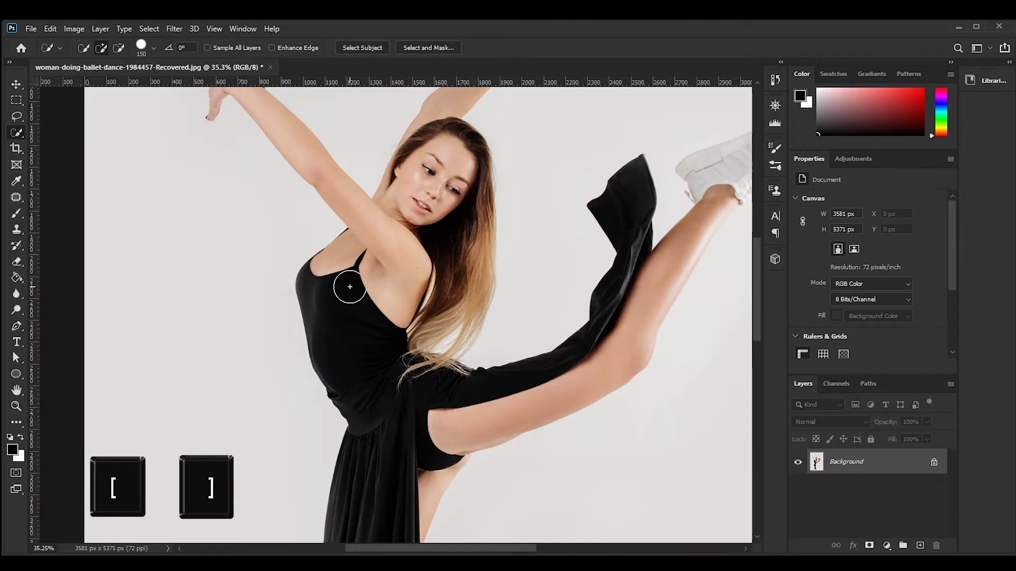
{"action": "mouse_move", "coordinate": [348, 285]}
{"action": "left_mouse_down"}
{"action": "mouse_move", "coordinate": [362, 328]}
{"action": "mouse_move", "coordinate": [358, 431]}
{"action": "left_mouse_up"}
{"action": "mouse_move", "coordinate": [357, 392]}
{"action": "left_mouse_down"}
{"action": "mouse_move", "coordinate": [356, 268]}
{"action": "mouse_move", "coordinate": [390, 439]}
{"action": "left_mouse_up"}
{"action": "scroll", "coordinate": [379, 407], "scroll_direction": "up", "scroll_amount": 4}
{"action": "scroll", "coordinate": [405, 412], "scroll_direction": "down", "scroll_amount": 3}
{"action": "left_click_drag", "start_coordinate": [343, 199], "coordinate": [242, 299]}
{"action": "left_click_drag", "start_coordinate": [229, 208], "coordinate": [209, 183]}
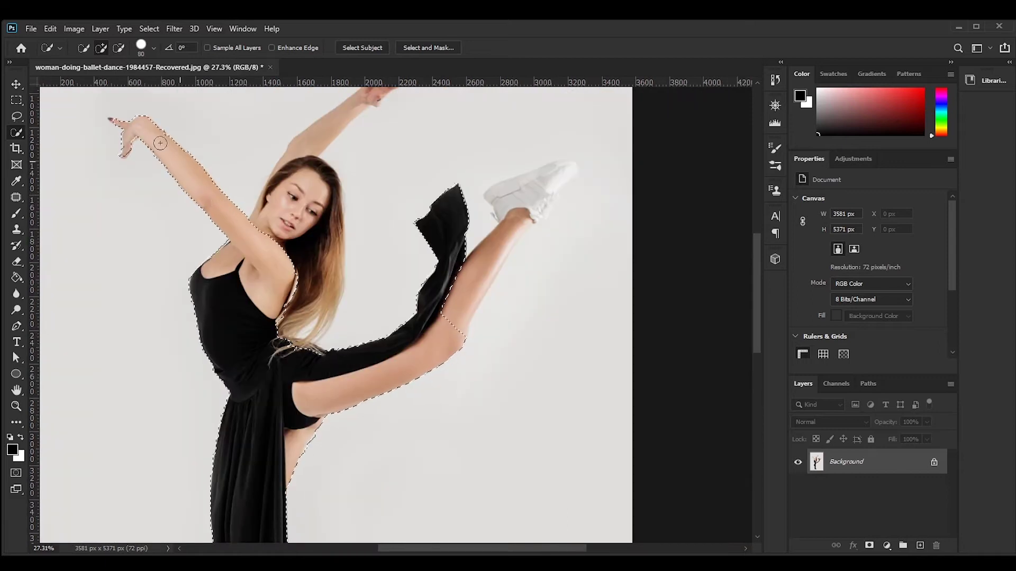
Extend the selection over the rest of the dancer, including the hair, raised leg with its shoe, and raised arm and hand
{"action": "left_click_drag", "start_coordinate": [265, 211], "coordinate": [265, 272]}
{"action": "key", "text": "bracketleft"}
{"action": "key", "text": "bracketleft"}
{"action": "key", "text": "bracketleft"}
{"action": "key", "text": "bracketleft"}
{"action": "left_click_drag", "start_coordinate": [317, 302], "coordinate": [304, 408]}
{"action": "mouse_move", "coordinate": [453, 376]}
{"action": "left_mouse_down"}
{"action": "mouse_move", "coordinate": [550, 243]}
{"action": "mouse_move", "coordinate": [532, 259]}
{"action": "left_mouse_up"}
{"action": "left_click", "coordinate": [500, 315]}
{"action": "mouse_move", "coordinate": [296, 217]}
{"action": "left_mouse_down"}
{"action": "mouse_move", "coordinate": [360, 176]}
{"action": "mouse_move", "coordinate": [374, 251]}
{"action": "mouse_move", "coordinate": [404, 200]}
{"action": "left_mouse_up"}
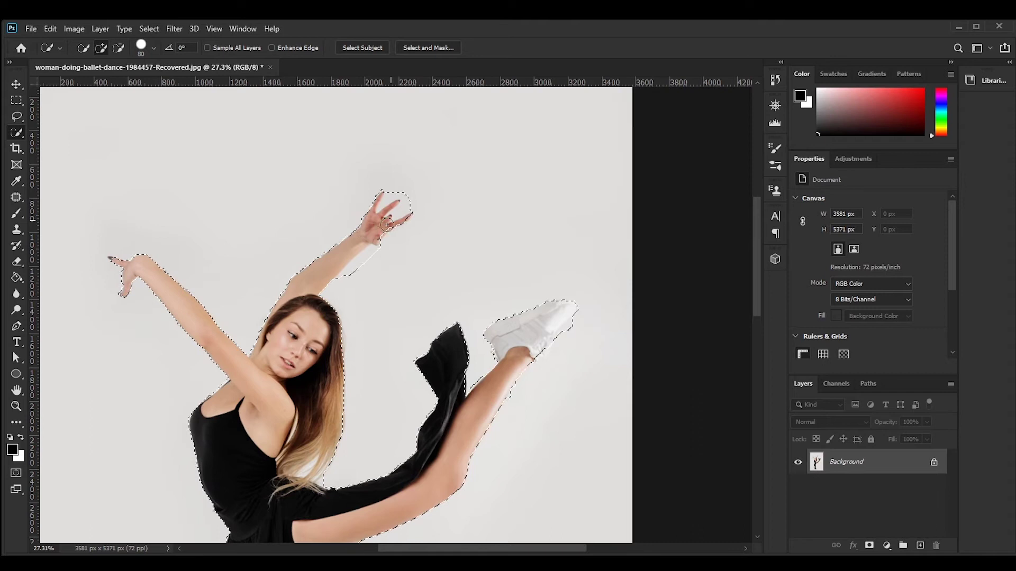
Subtract the background strip beneath the raised forearm from the selection
{"action": "scroll", "coordinate": [329, 237], "scroll_direction": "up", "scroll_amount": 5}
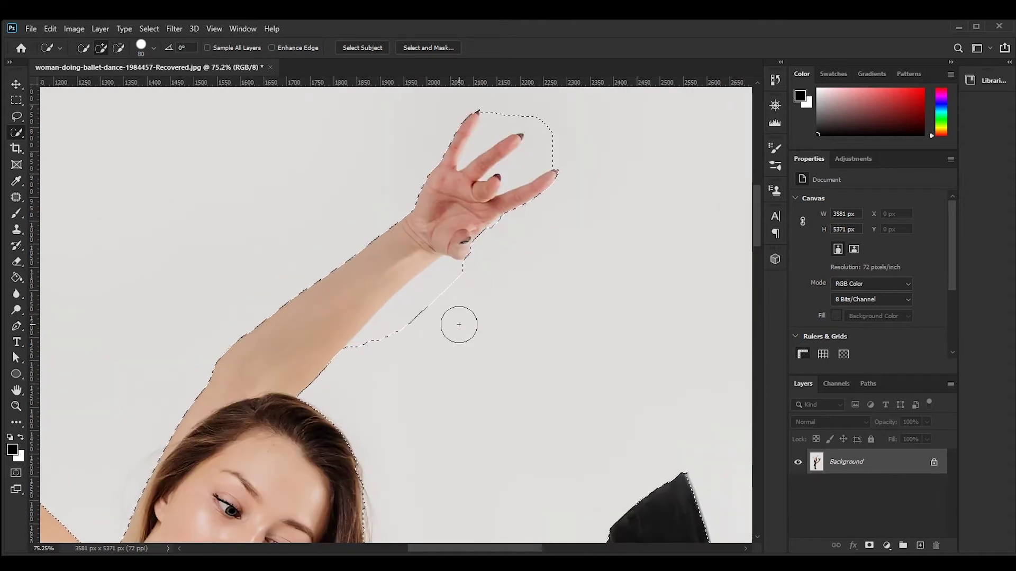
{"action": "key", "text": "alt"}
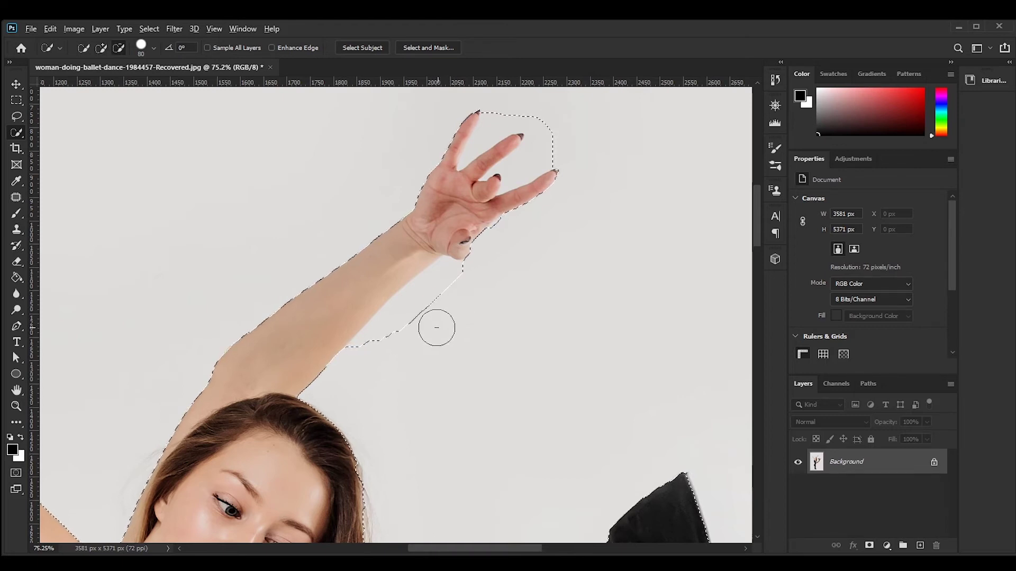
{"action": "mouse_move", "coordinate": [399, 335]}
{"action": "left_mouse_down"}
{"action": "mouse_move", "coordinate": [440, 292]}
{"action": "mouse_move", "coordinate": [391, 335]}
{"action": "mouse_move", "coordinate": [392, 320]}
{"action": "mouse_move", "coordinate": [422, 299]}
{"action": "left_mouse_up"}
Clean up the selection around the raised hand's fingers with a 20 px Quick Selection brush
{"action": "scroll", "coordinate": [455, 275], "scroll_direction": "up", "scroll_amount": 3}
{"action": "key", "text": "bracketleft"}
{"action": "key", "text": "bracketleft"}
{"action": "key", "text": "bracketleft"}
{"action": "key", "text": "bracketleft"}
{"action": "key", "text": "bracketleft"}
{"action": "key", "text": "bracketleft"}
{"action": "left_click_drag", "start_coordinate": [496, 221], "coordinate": [468, 251]}
{"action": "mouse_move", "coordinate": [538, 216]}
{"action": "left_mouse_down"}
{"action": "mouse_move", "coordinate": [533, 238]}
{"action": "mouse_move", "coordinate": [551, 264]}
{"action": "mouse_move", "coordinate": [501, 226]}
{"action": "mouse_move", "coordinate": [445, 268]}
{"action": "mouse_move", "coordinate": [472, 215]}
{"action": "mouse_move", "coordinate": [469, 252]}
{"action": "mouse_move", "coordinate": [504, 228]}
{"action": "mouse_move", "coordinate": [473, 253]}
{"action": "left_mouse_up"}
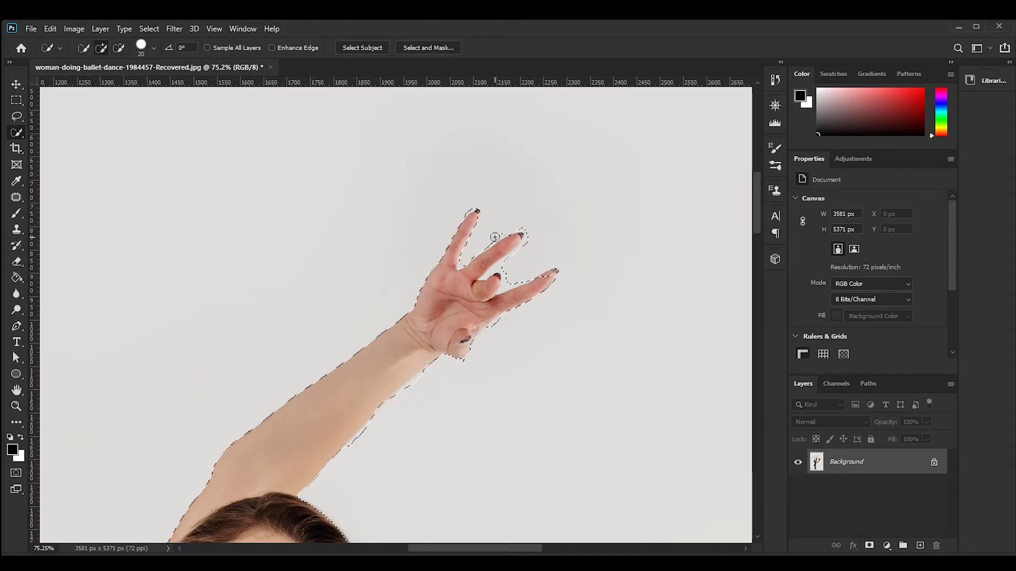
Check the selection outline, fit the whole image in view and enlarge the Quick Selection brush to 175 px
{"action": "scroll", "coordinate": [490, 256], "scroll_direction": "down", "scroll_amount": 15}
{"action": "scroll", "coordinate": [397, 275], "scroll_direction": "up", "scroll_amount": 7}
{"action": "scroll", "coordinate": [397, 275], "scroll_direction": "down", "scroll_amount": 8}
{"action": "key", "text": "ctrl+0"}
{"action": "key", "text": "bracketright"}
{"action": "key", "text": "bracketright"}
{"action": "key", "text": "bracketright"}
{"action": "key", "text": "bracketright"}
{"action": "key", "text": "bracketright"}
{"action": "key", "text": "bracketright"}
{"action": "key", "text": "bracketright"}
{"action": "key", "text": "bracketright"}
{"action": "key", "text": "bracketright"}
{"action": "key", "text": "bracketright"}
{"action": "key", "text": "bracketright"}
{"action": "key", "text": "bracketright"}
{"action": "key", "text": "bracketright"}
{"action": "key", "text": "bracketright"}
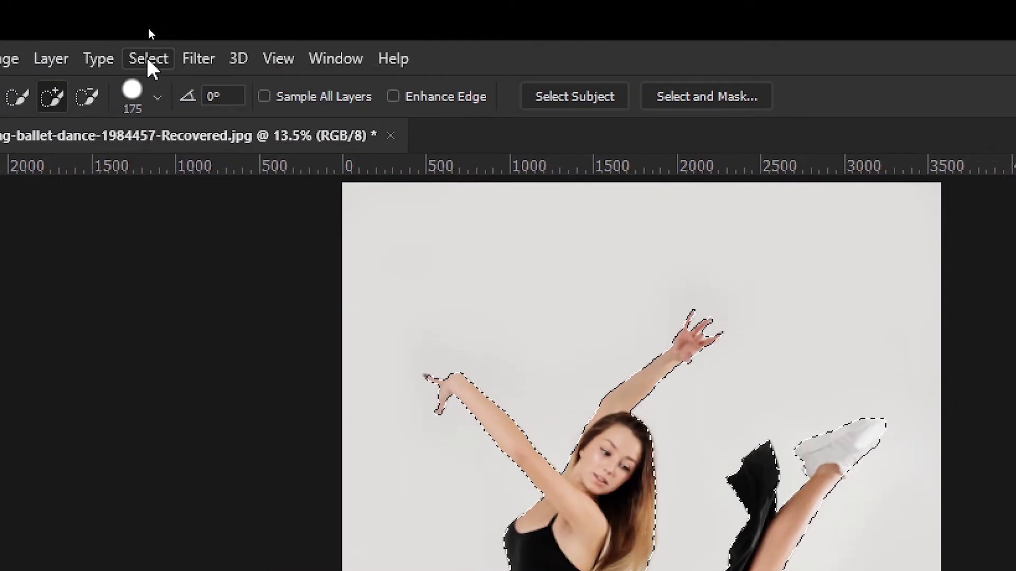
Open the selection in Select and Mask and preview it with a red Overlay over the masked areas
{"action": "left_click", "coordinate": [149, 29]}
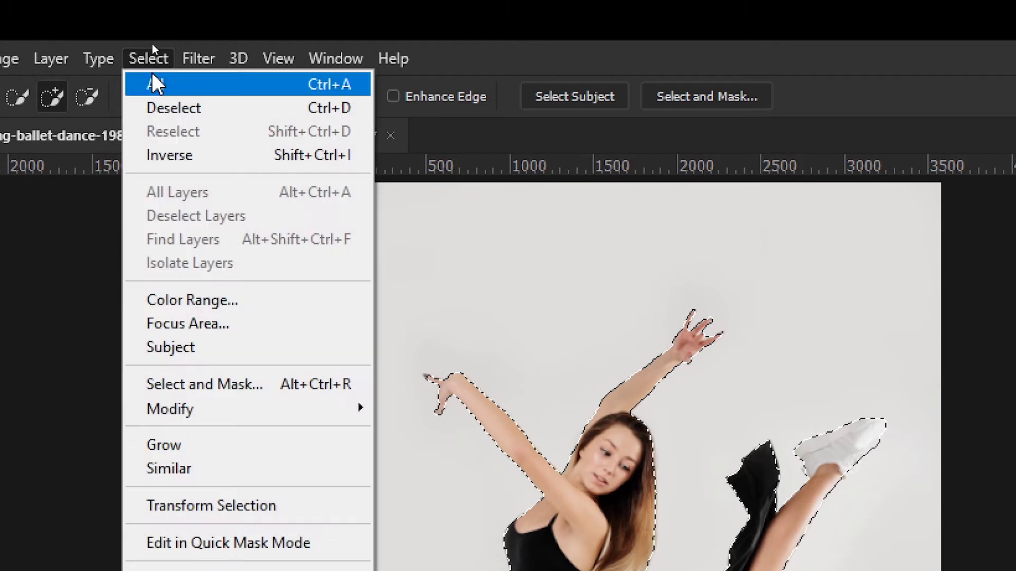
{"action": "left_click", "coordinate": [229, 385]}
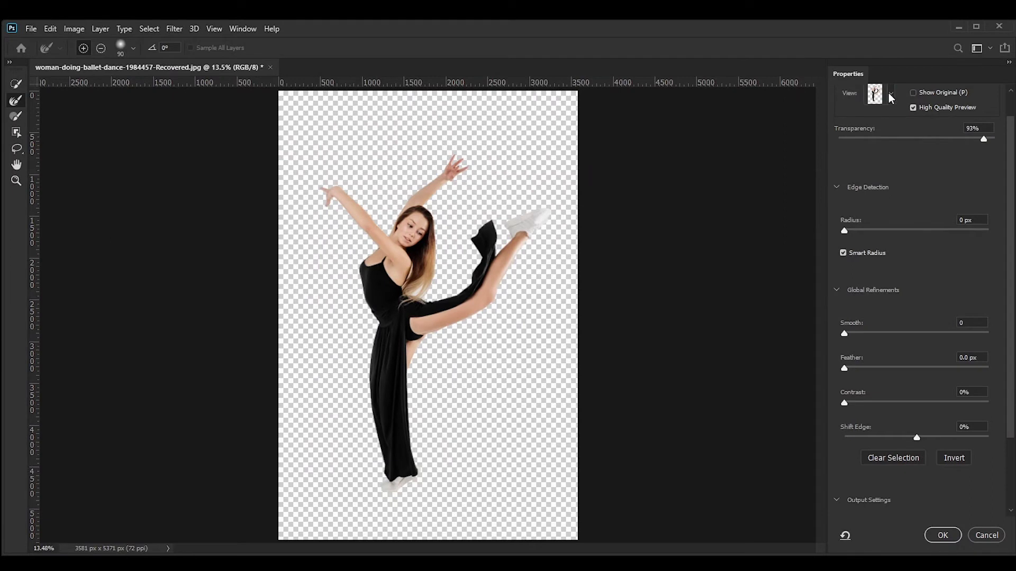
{"action": "left_click", "coordinate": [891, 96]}
{"action": "left_click", "coordinate": [864, 174]}
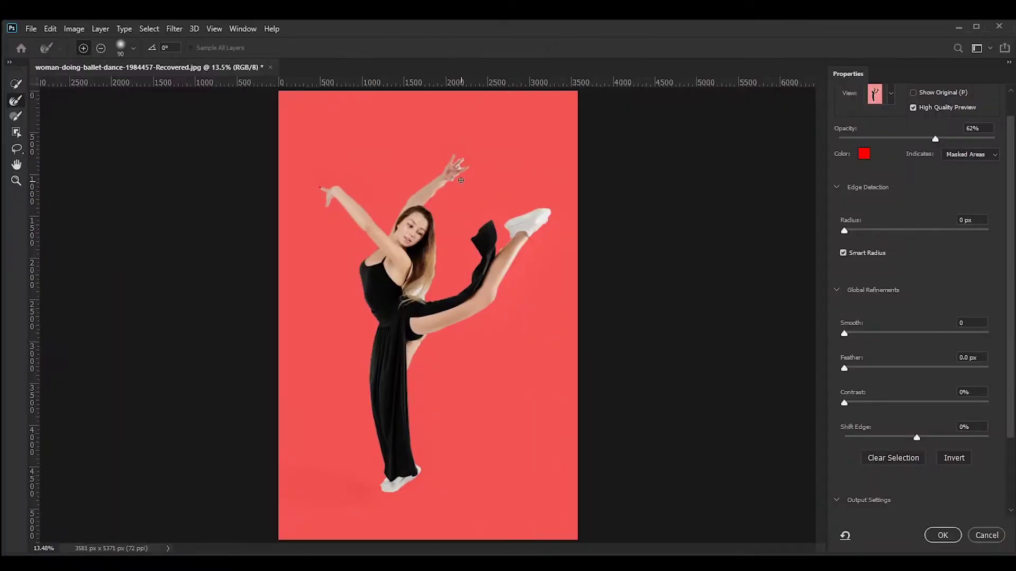
Refine the mask edge around the raised hand's fingers and along the forearm's underside with the Refine Edge brush
{"action": "scroll", "coordinate": [461, 180], "scroll_direction": "up", "scroll_amount": 10}
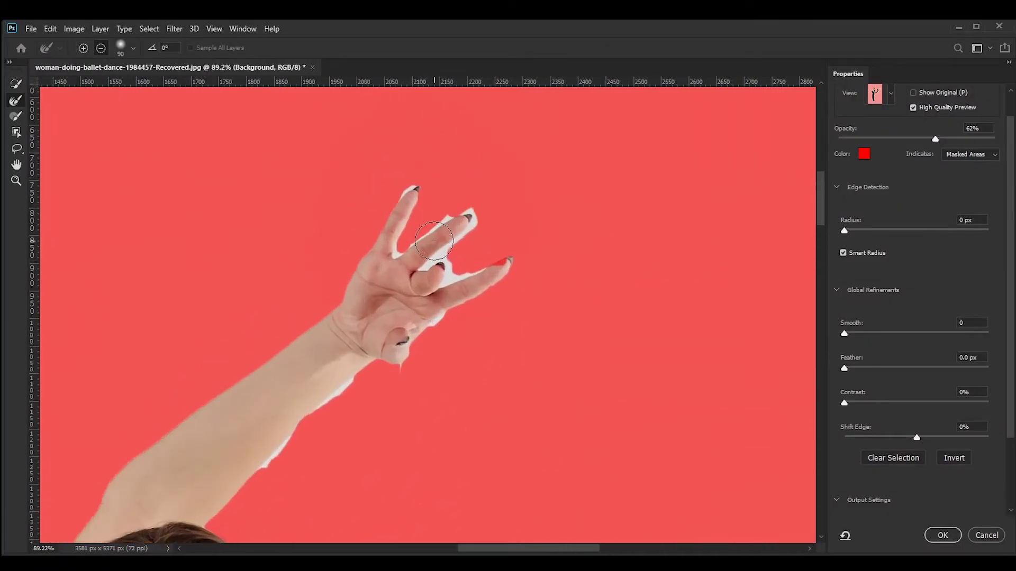
{"action": "scroll", "coordinate": [434, 241], "scroll_direction": "up", "scroll_amount": 1}
{"action": "mouse_move", "coordinate": [443, 257]}
{"action": "left_mouse_down"}
{"action": "mouse_move", "coordinate": [450, 275]}
{"action": "mouse_move", "coordinate": [474, 213]}
{"action": "mouse_move", "coordinate": [455, 223]}
{"action": "left_mouse_up"}
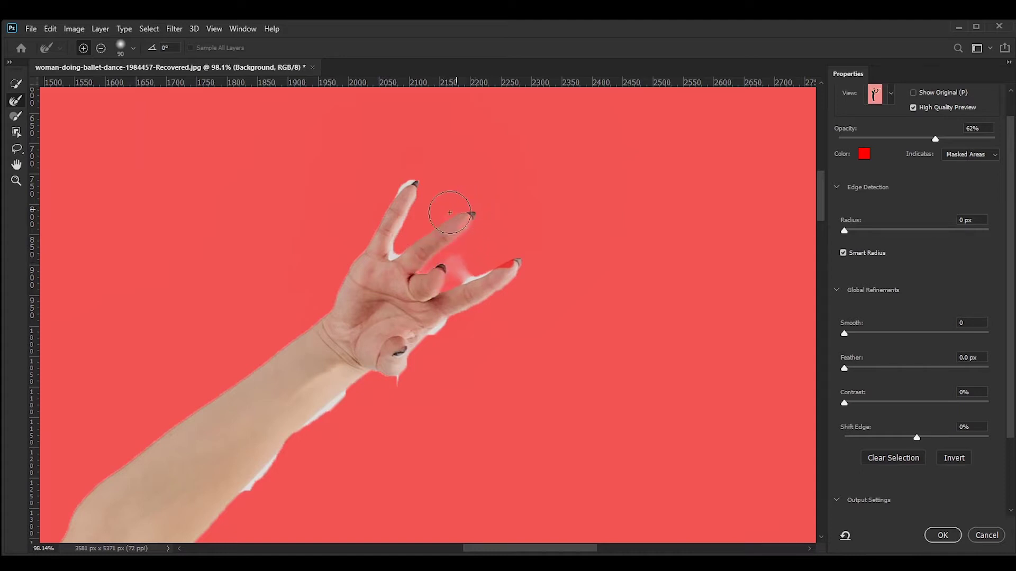
{"action": "left_click_drag", "start_coordinate": [395, 252], "coordinate": [418, 209]}
{"action": "left_click", "coordinate": [408, 176]}
{"action": "mouse_move", "coordinate": [486, 265]}
{"action": "left_mouse_down"}
{"action": "mouse_move", "coordinate": [454, 323]}
{"action": "mouse_move", "coordinate": [388, 384]}
{"action": "left_mouse_up"}
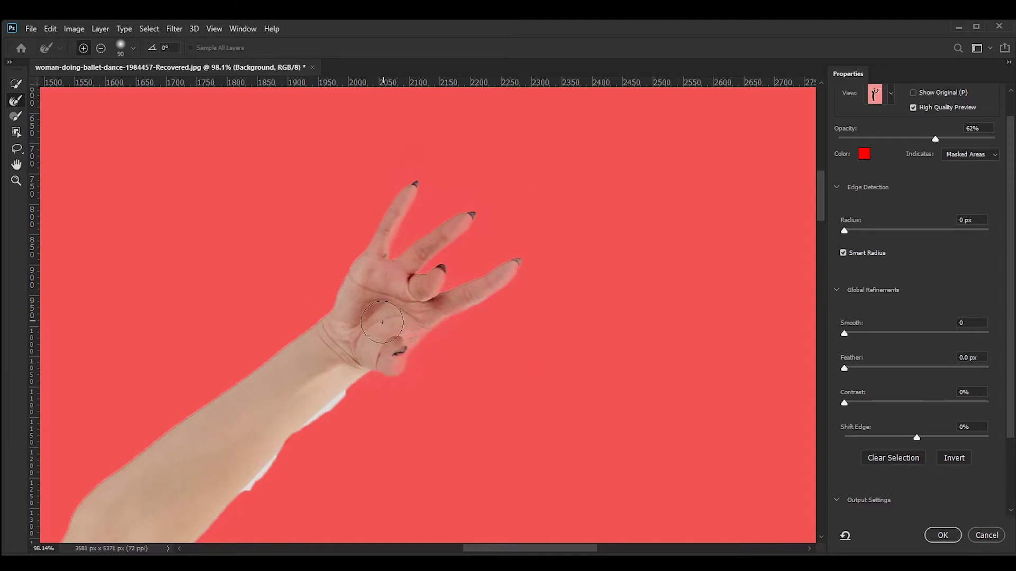
{"action": "left_click_drag", "start_coordinate": [417, 309], "coordinate": [408, 333]}
{"action": "left_click_drag", "start_coordinate": [375, 447], "coordinate": [496, 313]}
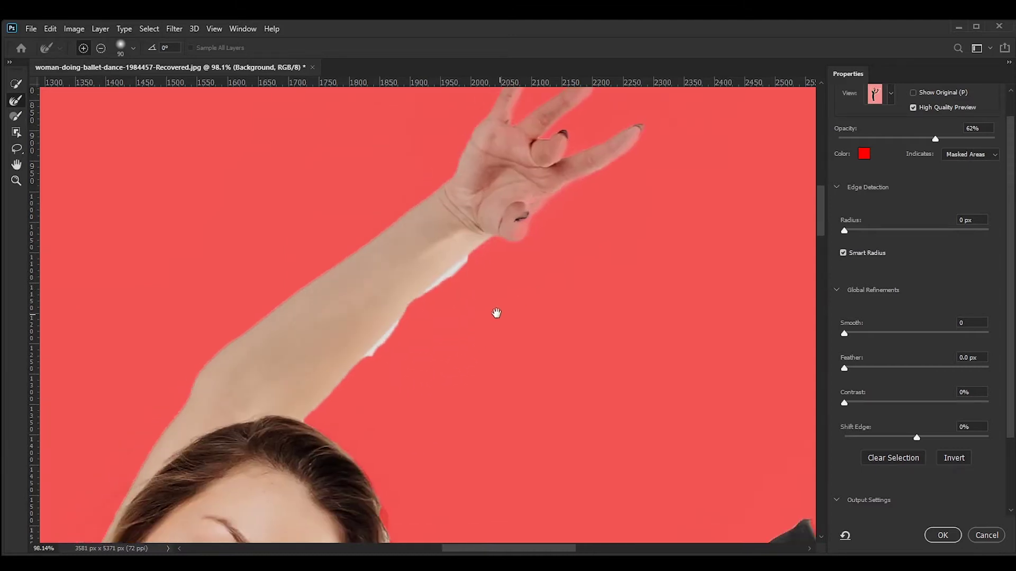
{"action": "mouse_move", "coordinate": [464, 266]}
{"action": "left_mouse_down"}
{"action": "mouse_move", "coordinate": [430, 284]}
{"action": "mouse_move", "coordinate": [465, 272]}
{"action": "mouse_move", "coordinate": [350, 375]}
{"action": "left_mouse_up"}
Refine the mask along the outer edge of the hair and around its loose lower strands
{"action": "mouse_move", "coordinate": [448, 476]}
{"action": "left_mouse_down"}
{"action": "mouse_move", "coordinate": [481, 290]}
{"action": "mouse_move", "coordinate": [453, 322]}
{"action": "left_mouse_up"}
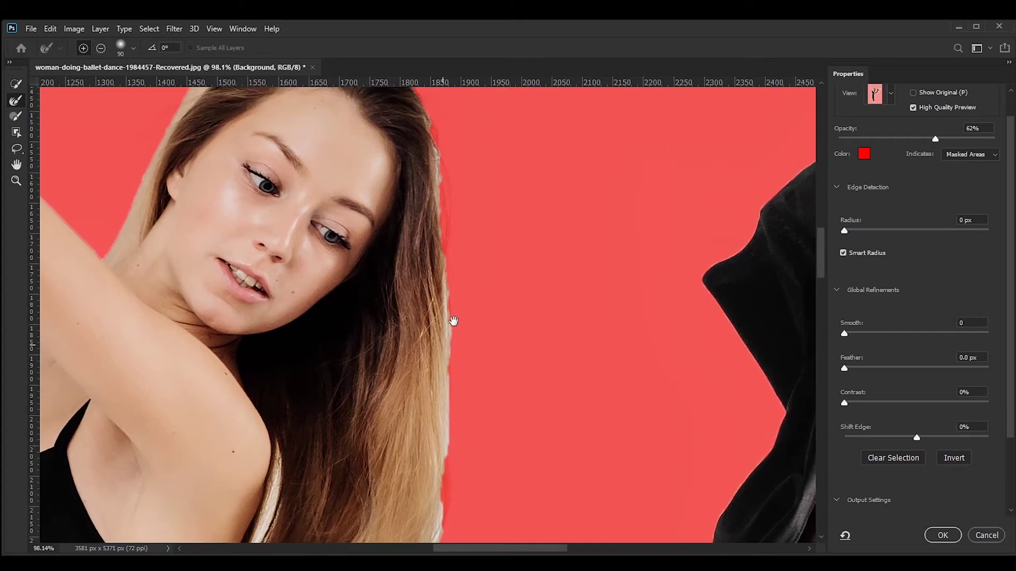
{"action": "mouse_move", "coordinate": [443, 180]}
{"action": "left_mouse_down"}
{"action": "mouse_move", "coordinate": [444, 236]}
{"action": "mouse_move", "coordinate": [437, 166]}
{"action": "mouse_move", "coordinate": [451, 362]}
{"action": "mouse_move", "coordinate": [440, 451]}
{"action": "left_mouse_up"}
{"action": "left_click_drag", "start_coordinate": [436, 494], "coordinate": [449, 281]}
{"action": "mouse_move", "coordinate": [451, 164]}
{"action": "left_mouse_down"}
{"action": "mouse_move", "coordinate": [378, 403]}
{"action": "mouse_move", "coordinate": [372, 297]}
{"action": "mouse_move", "coordinate": [304, 364]}
{"action": "left_mouse_up"}
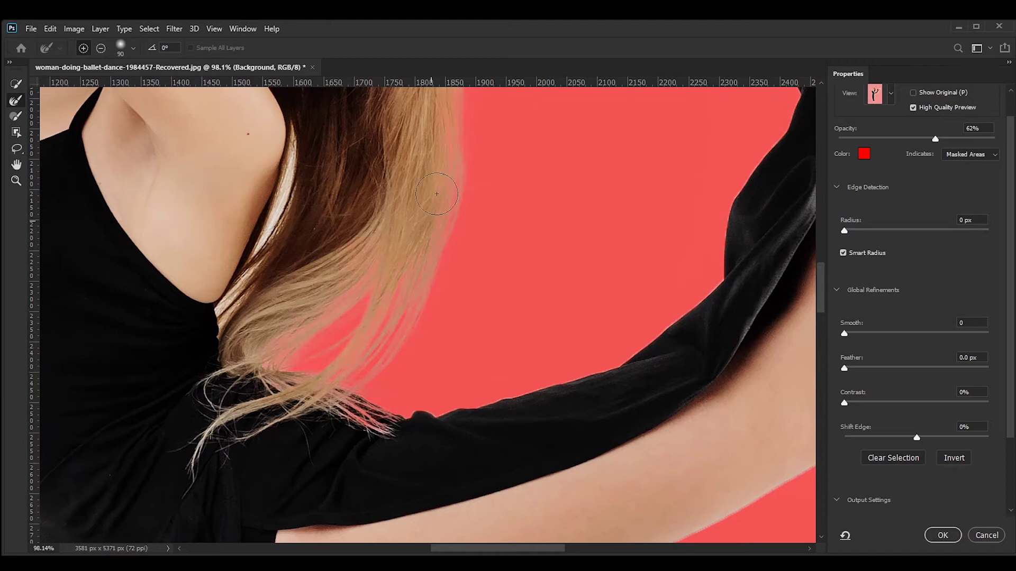
{"action": "left_click_drag", "start_coordinate": [404, 266], "coordinate": [315, 300]}
Refine the mask edges around the raised shoe, ankle and lower leg
{"action": "left_click_drag", "start_coordinate": [629, 153], "coordinate": [423, 294]}
{"action": "mouse_move", "coordinate": [423, 294]}
{"action": "left_mouse_down"}
{"action": "mouse_move", "coordinate": [499, 286]}
{"action": "mouse_move", "coordinate": [453, 332]}
{"action": "left_mouse_up"}
{"action": "left_click_drag", "start_coordinate": [571, 162], "coordinate": [583, 143]}
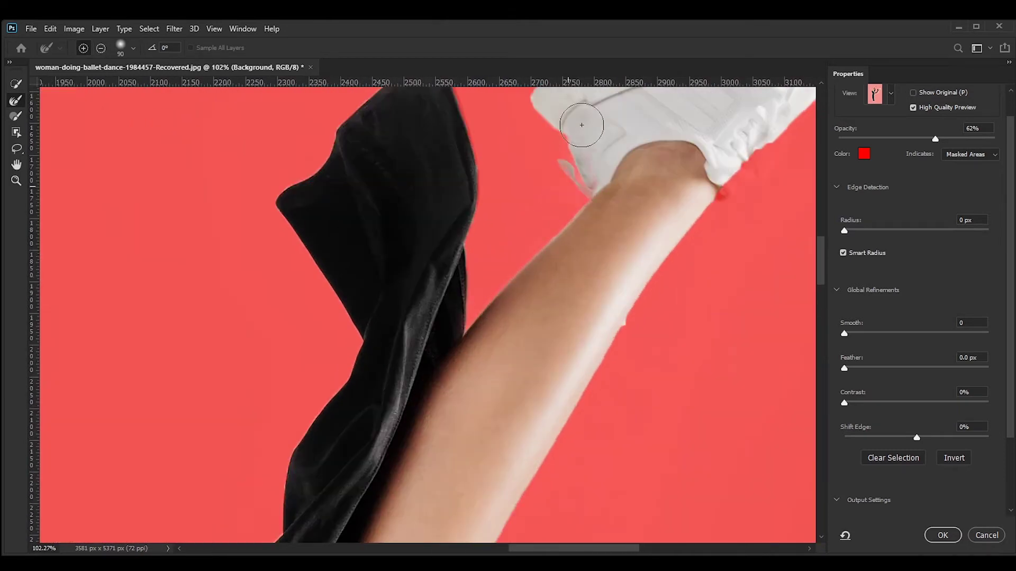
{"action": "left_click_drag", "start_coordinate": [709, 187], "coordinate": [549, 286]}
{"action": "left_click_drag", "start_coordinate": [552, 283], "coordinate": [563, 295]}
{"action": "scroll", "coordinate": [597, 350], "scroll_direction": "down", "scroll_amount": 6}
{"action": "mouse_move", "coordinate": [691, 226]}
{"action": "left_mouse_down"}
{"action": "mouse_move", "coordinate": [597, 349]}
{"action": "mouse_move", "coordinate": [600, 152]}
{"action": "left_mouse_up"}
{"action": "left_click_drag", "start_coordinate": [480, 245], "coordinate": [473, 260]}
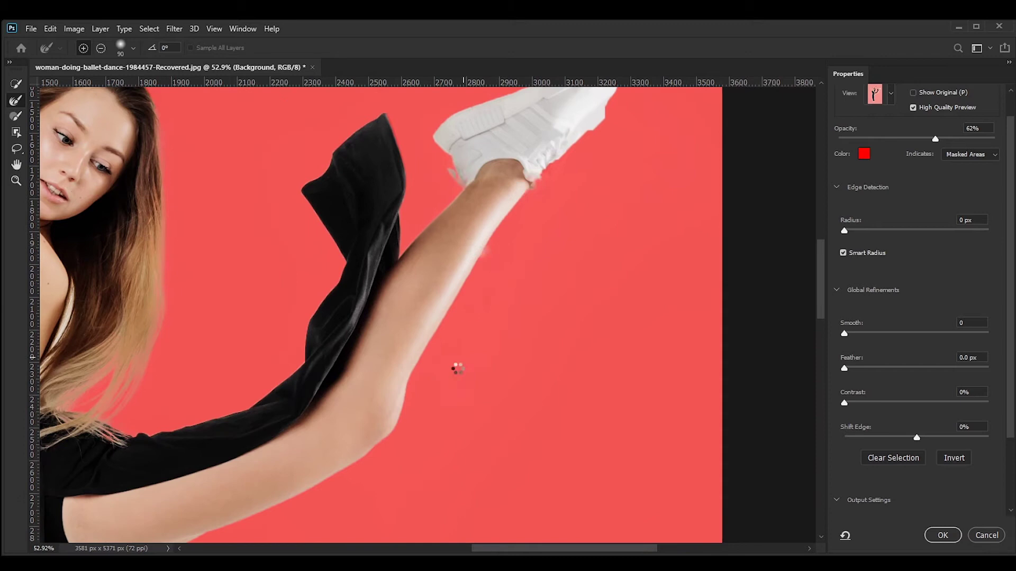
Refine the mask edges around the thighs, skirt and standing foot
{"action": "left_click_drag", "start_coordinate": [402, 449], "coordinate": [730, 121]}
{"action": "scroll", "coordinate": [730, 122], "scroll_direction": "up", "scroll_amount": 5}
{"action": "left_click_drag", "start_coordinate": [301, 369], "coordinate": [398, 200]}
{"action": "left_click_drag", "start_coordinate": [377, 211], "coordinate": [347, 261]}
{"action": "left_click_drag", "start_coordinate": [344, 323], "coordinate": [512, 159]}
{"action": "scroll", "coordinate": [513, 212], "scroll_direction": "down", "scroll_amount": 5}
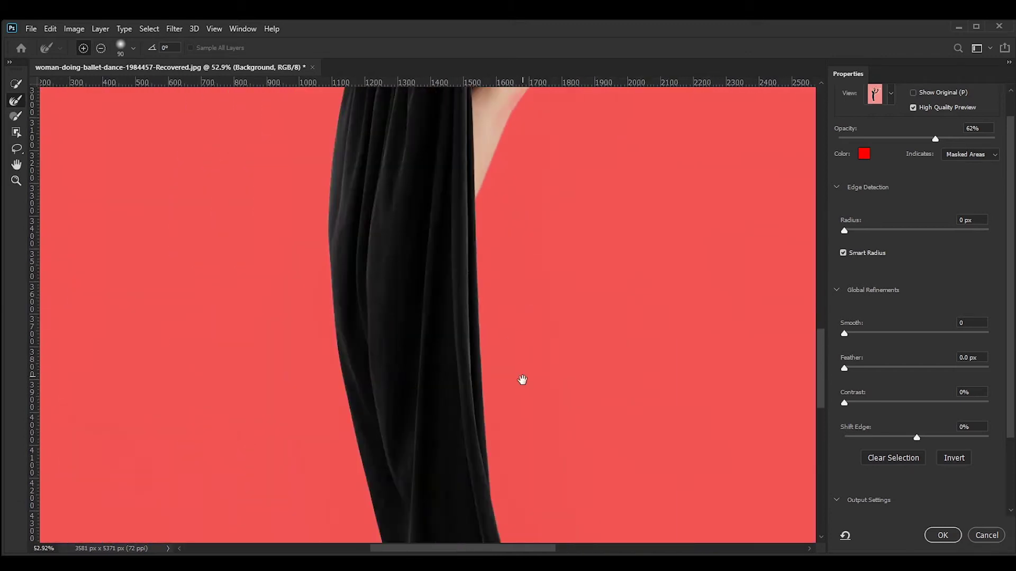
{"action": "left_click_drag", "start_coordinate": [517, 360], "coordinate": [354, 119]}
{"action": "scroll", "coordinate": [368, 280], "scroll_direction": "up", "scroll_amount": 5}
{"action": "left_click_drag", "start_coordinate": [390, 325], "coordinate": [401, 338]}
{"action": "scroll", "coordinate": [281, 381], "scroll_direction": "down", "scroll_amount": 6}
{"action": "scroll", "coordinate": [421, 350], "scroll_direction": "up", "scroll_amount": 2}
{"action": "scroll", "coordinate": [432, 344], "scroll_direction": "down", "scroll_amount": 1}
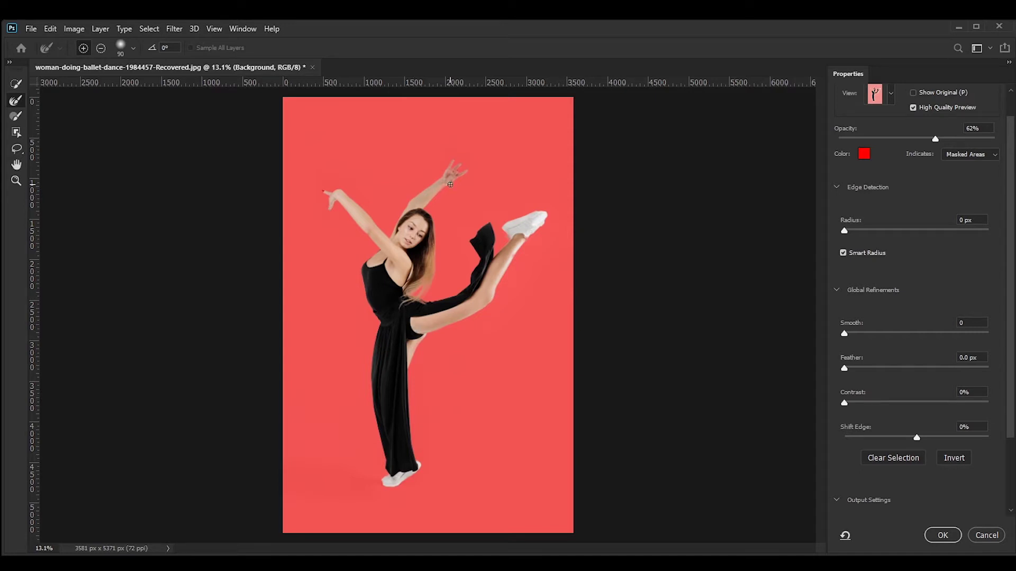
Output the refined selection as a New Layer with Layer Mask
{"action": "scroll", "coordinate": [909, 482], "scroll_direction": "down", "scroll_amount": 4}
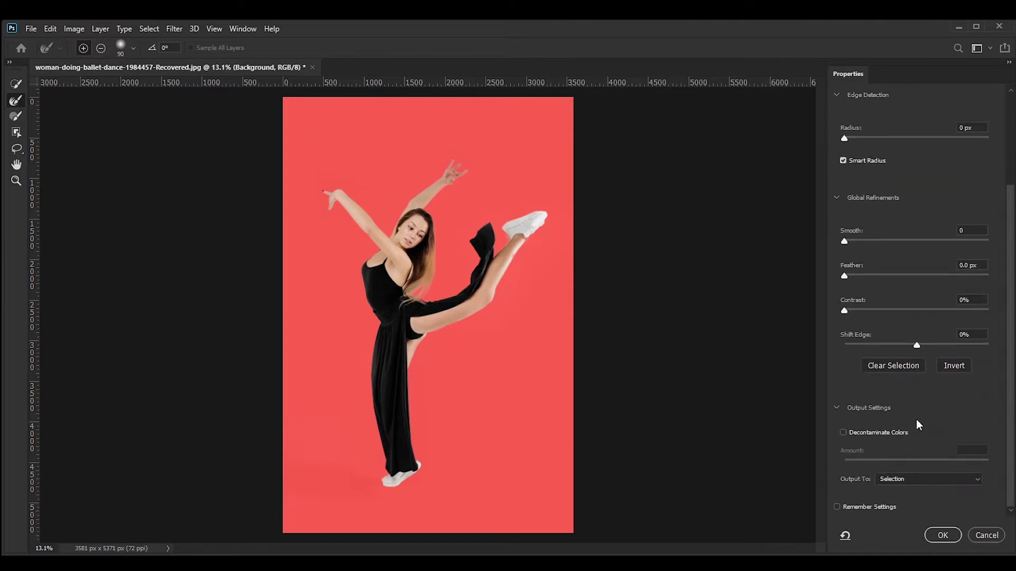
{"action": "left_click", "coordinate": [914, 482]}
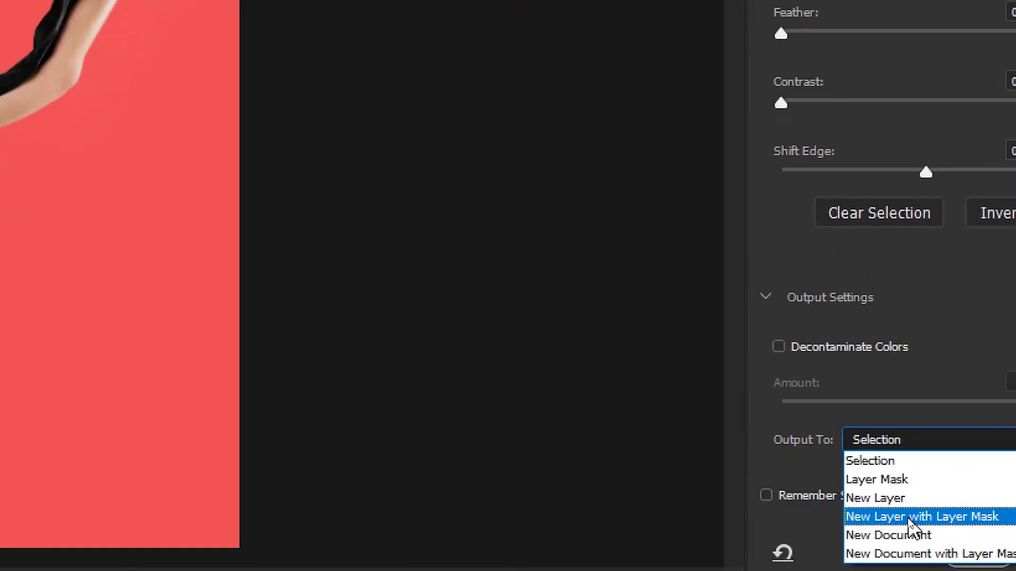
{"action": "left_click", "coordinate": [909, 517]}
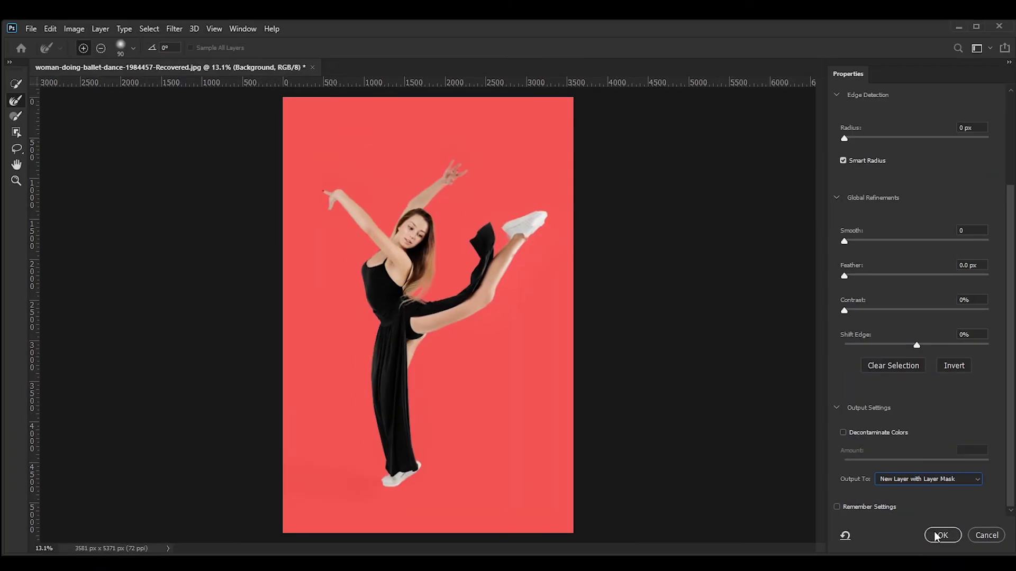
{"action": "left_click", "coordinate": [941, 536]}
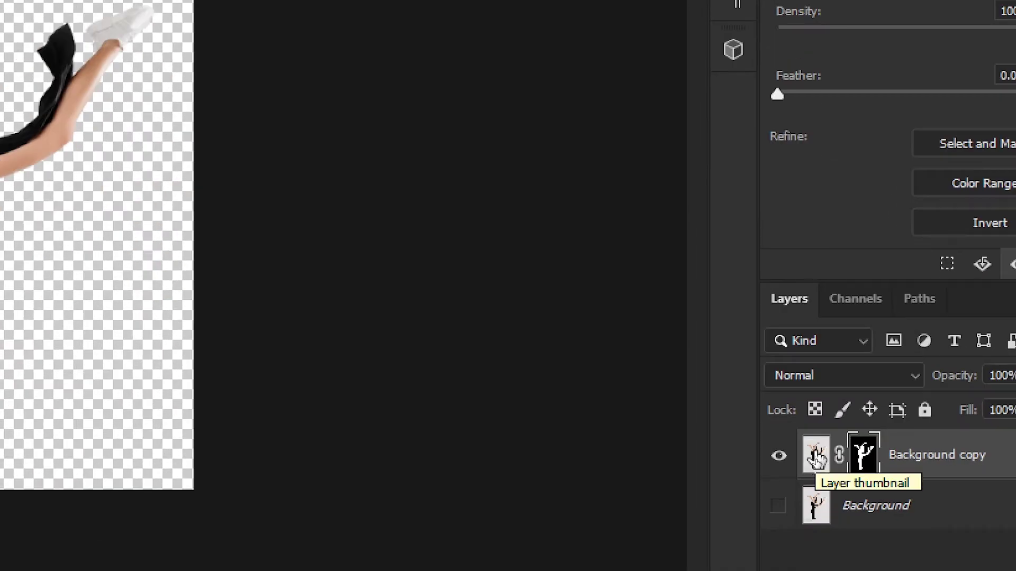
Select the cutout layer's image and widen the canvas evenly on both sides to about 8857 px with the Crop tool
{"action": "left_click", "coordinate": [817, 458]}
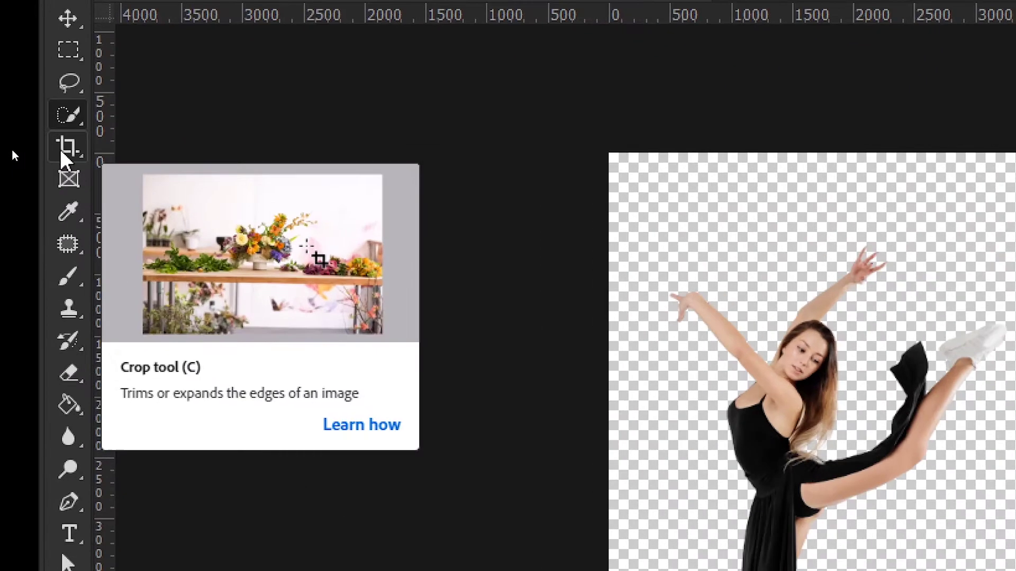
{"action": "left_click", "coordinate": [15, 150]}
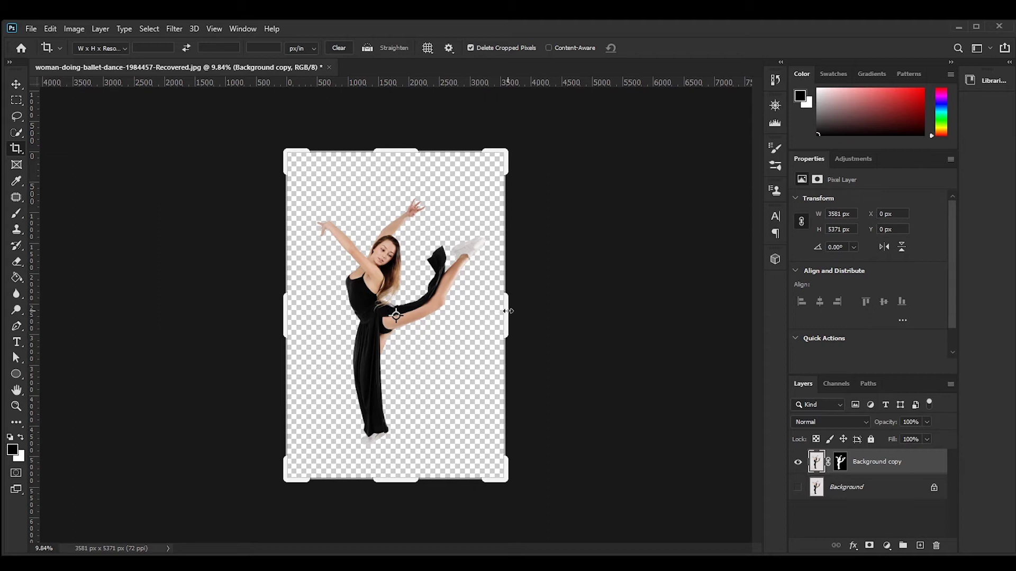
{"action": "key", "text": "alt"}
{"action": "left_click_drag", "start_coordinate": [506, 311], "coordinate": [668, 308]}
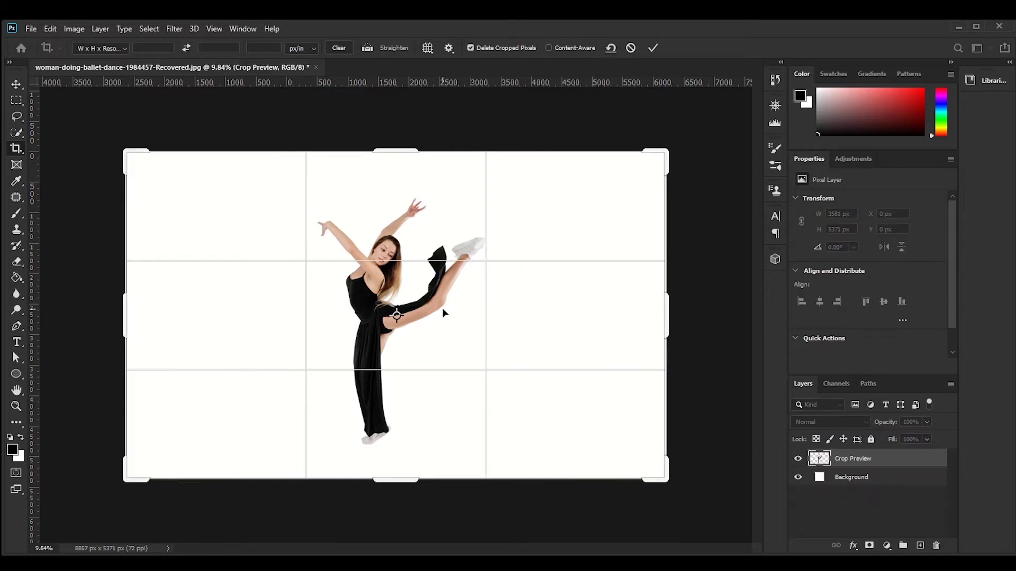
{"action": "key", "text": "Return"}
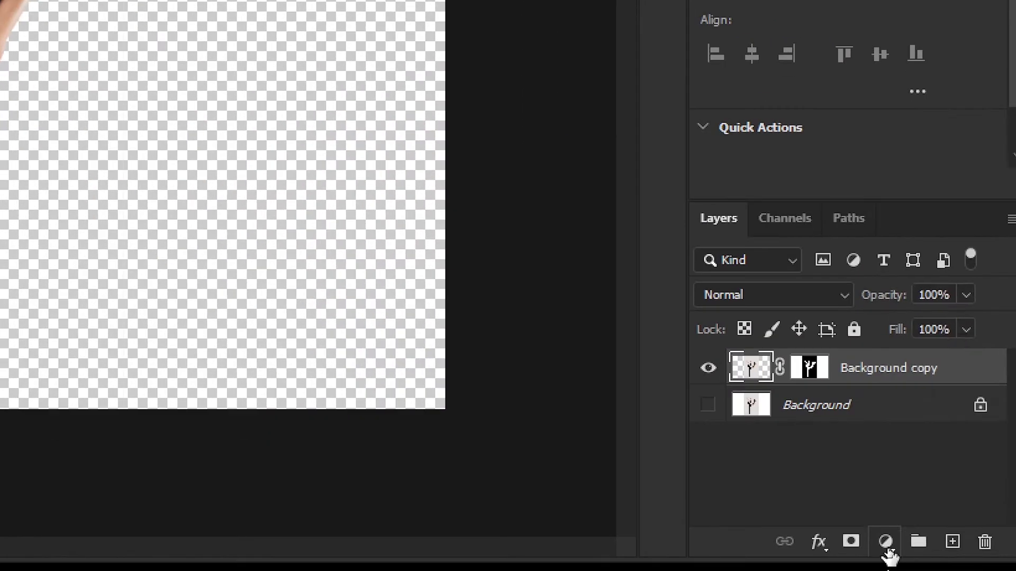
Add a Solid Color fill layer in light grey d3d3d3
{"action": "left_click", "coordinate": [887, 547]}
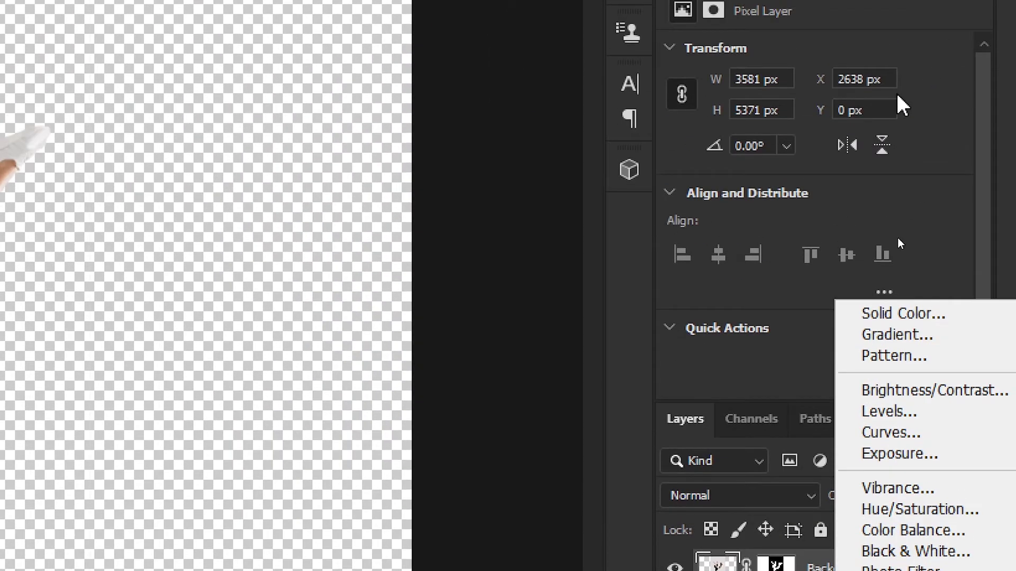
{"action": "left_click", "coordinate": [866, 306]}
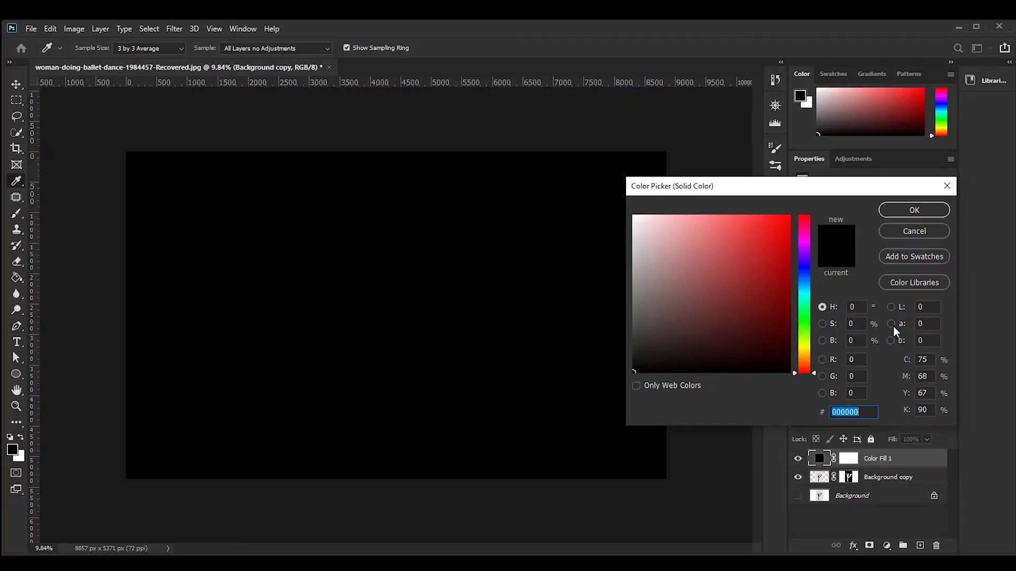
{"action": "left_click_drag", "start_coordinate": [637, 255], "coordinate": [630, 242]}
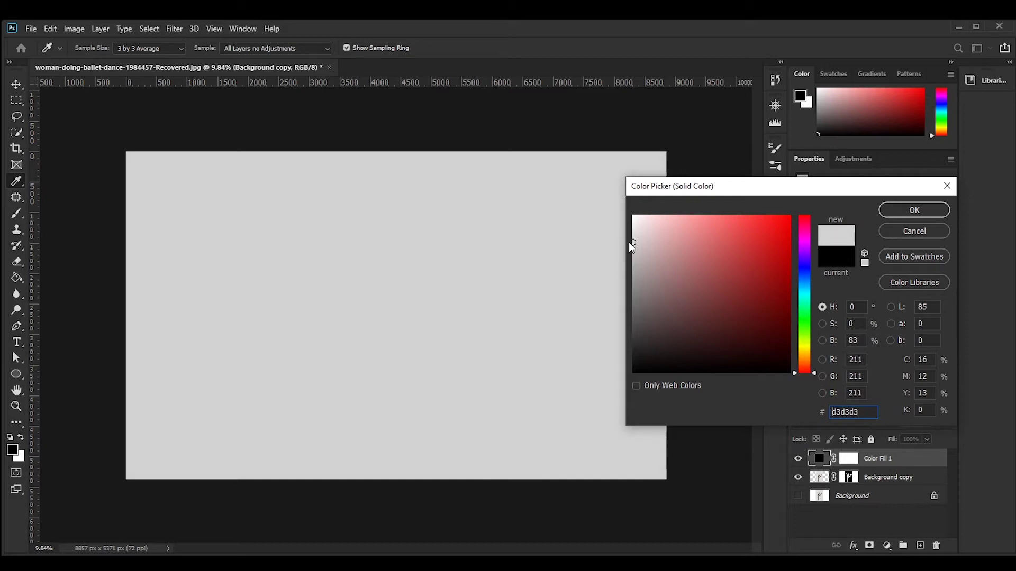
{"action": "left_click", "coordinate": [892, 212]}
Move the grey fill layer beneath the dancer cutout and select the cutout layer's image
{"action": "key", "text": "c"}
{"action": "left_click_drag", "start_coordinate": [903, 460], "coordinate": [898, 482]}
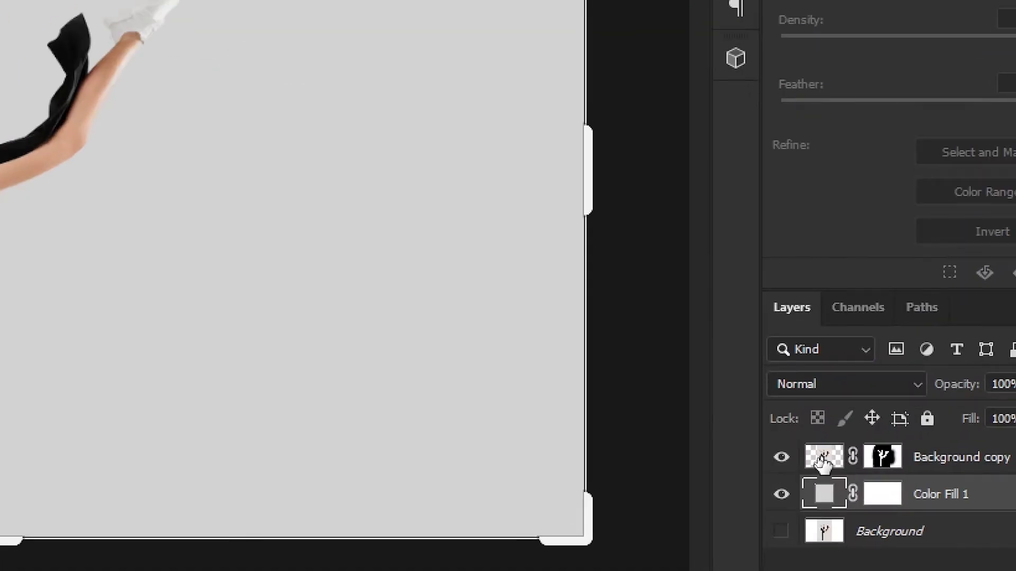
{"action": "left_click", "coordinate": [818, 461]}
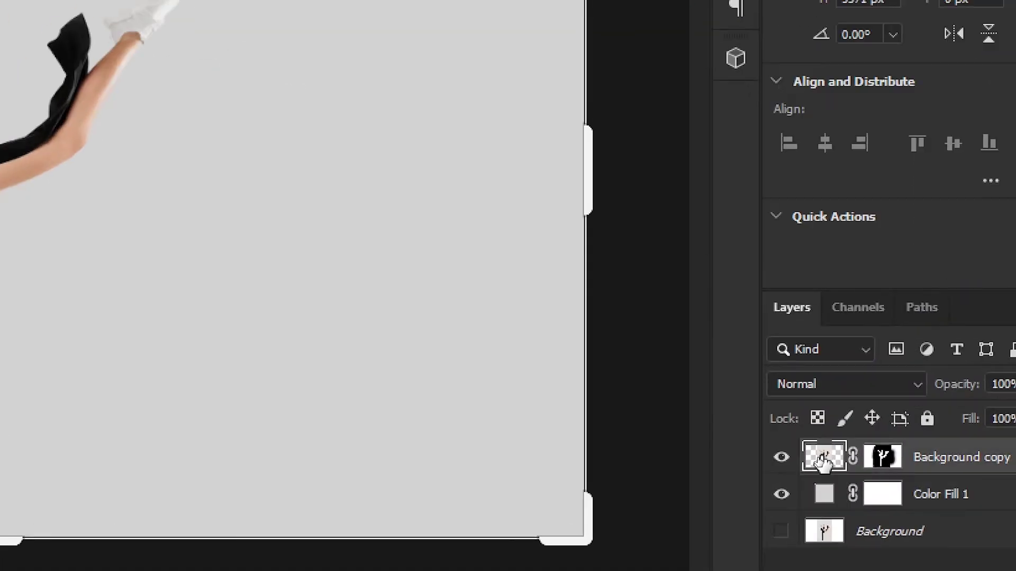
Rename the dancer cutout layer as subject
{"action": "double_click", "coordinate": [932, 456]}
{"action": "type", "text": "sub"}
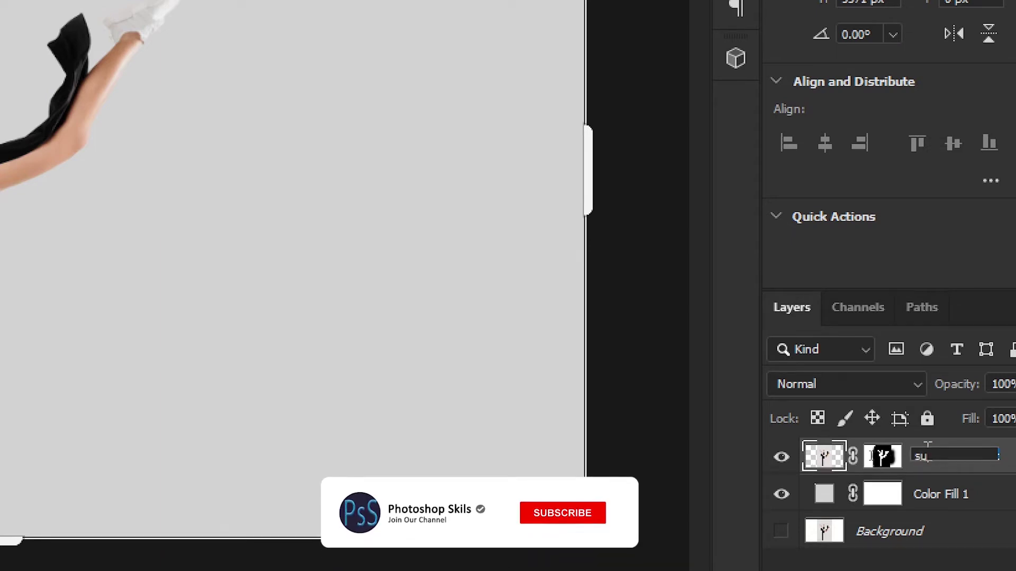
{"action": "type", "text": "ject"}
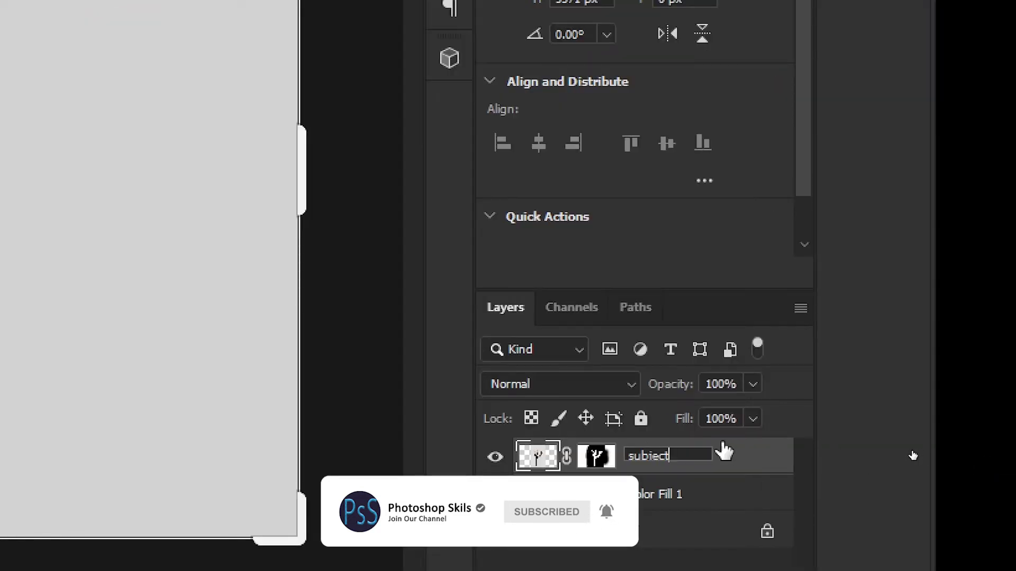
{"action": "key", "text": "Return"}
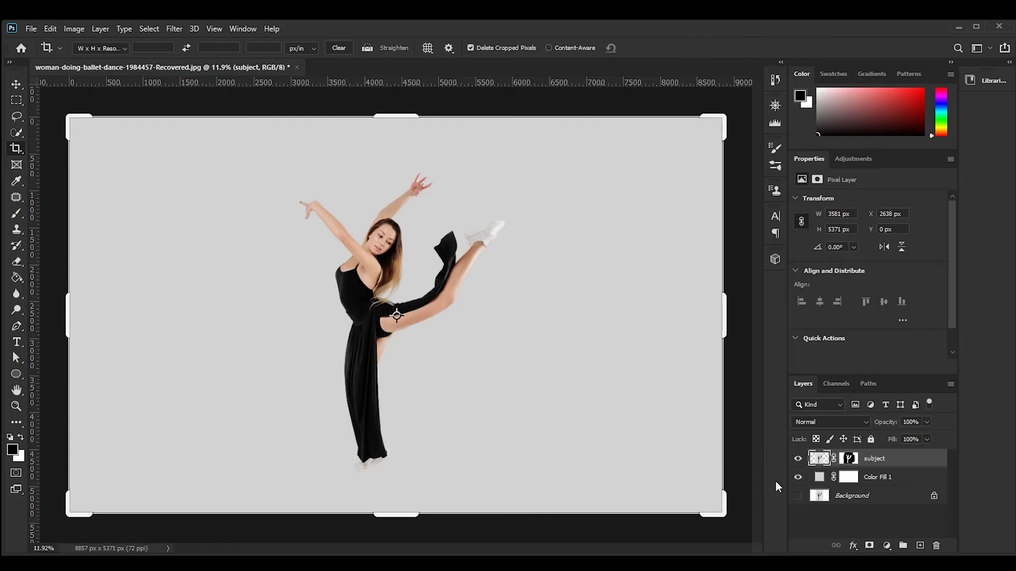
Copy a narrow vertical strip of the dancer's torso and dress, about 84 by 1626 px, to a new layer with the Rectangular Marquee tool
{"action": "left_click", "coordinate": [17, 101]}
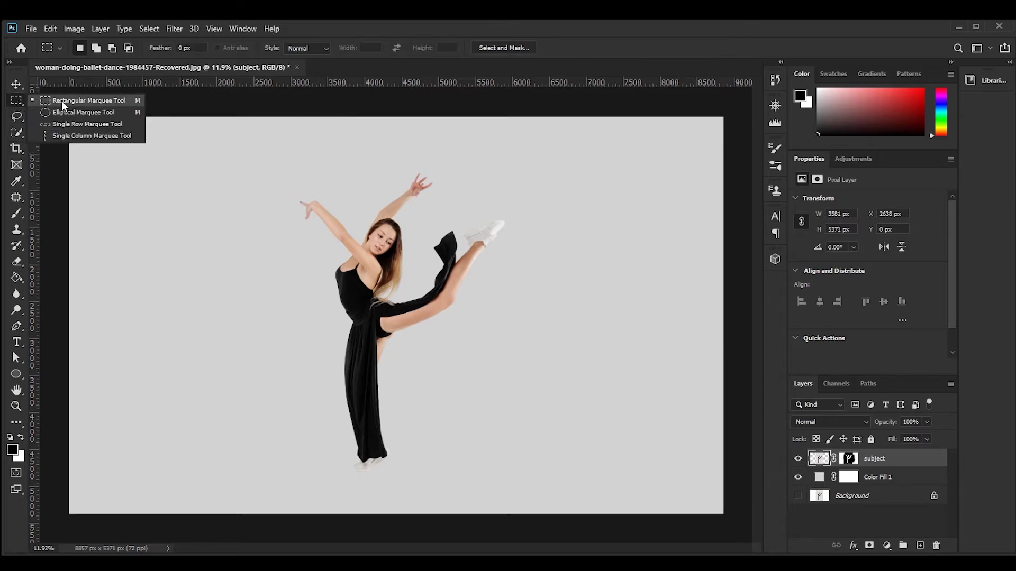
{"action": "left_click", "coordinate": [61, 101]}
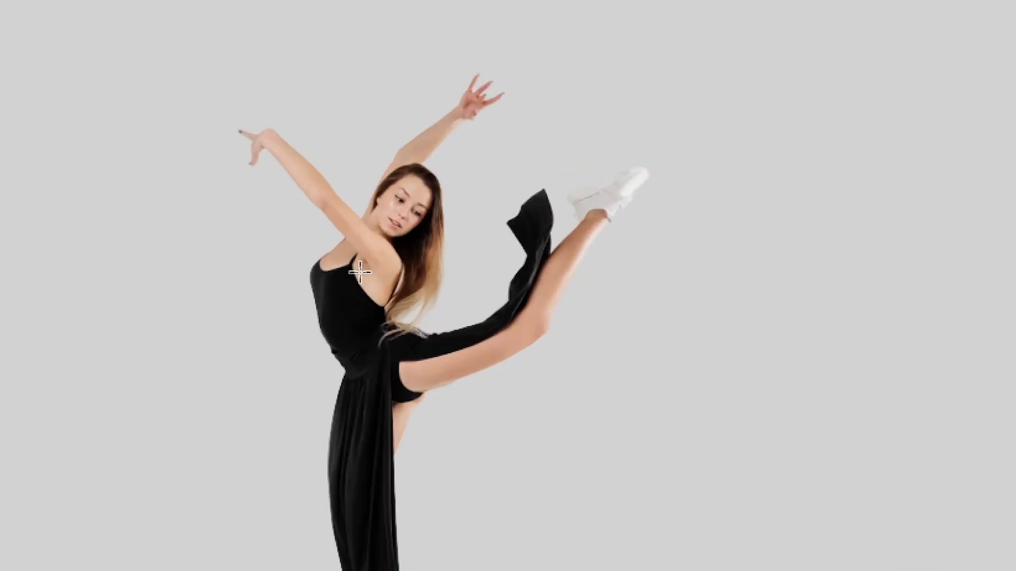
{"action": "left_click_drag", "start_coordinate": [359, 273], "coordinate": [371, 512]}
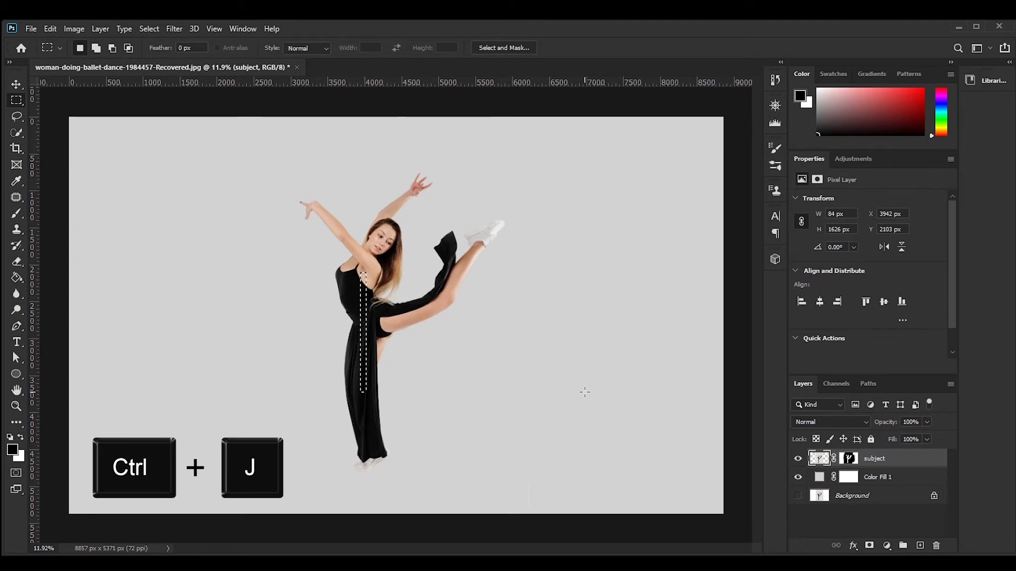
{"action": "key", "text": "ctrl+j"}
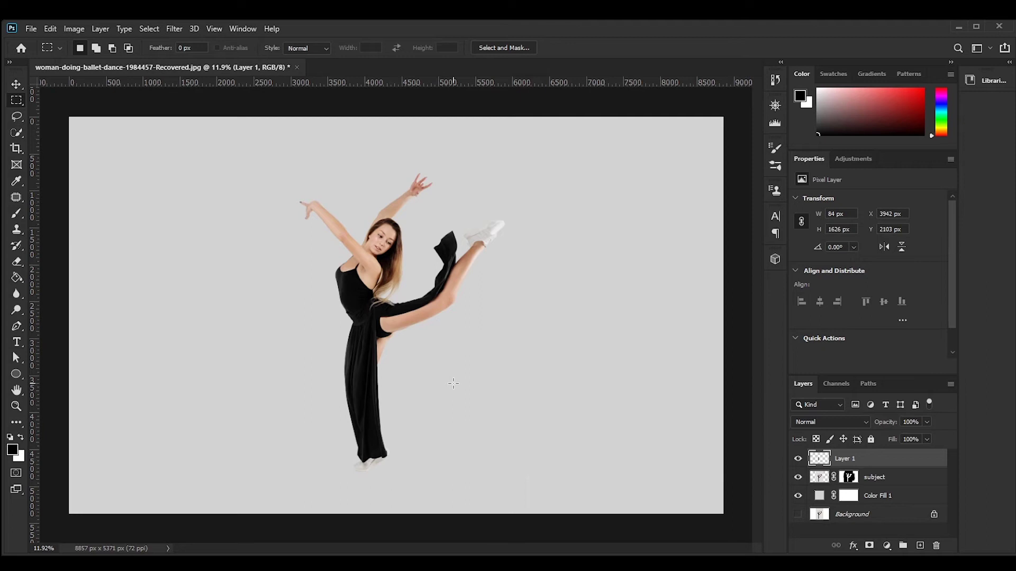
Stretch the torso strip horizontally from its centre to about 10770 px wide, past both canvas edges, with Free Transform
{"action": "key", "text": "ctrl+t"}
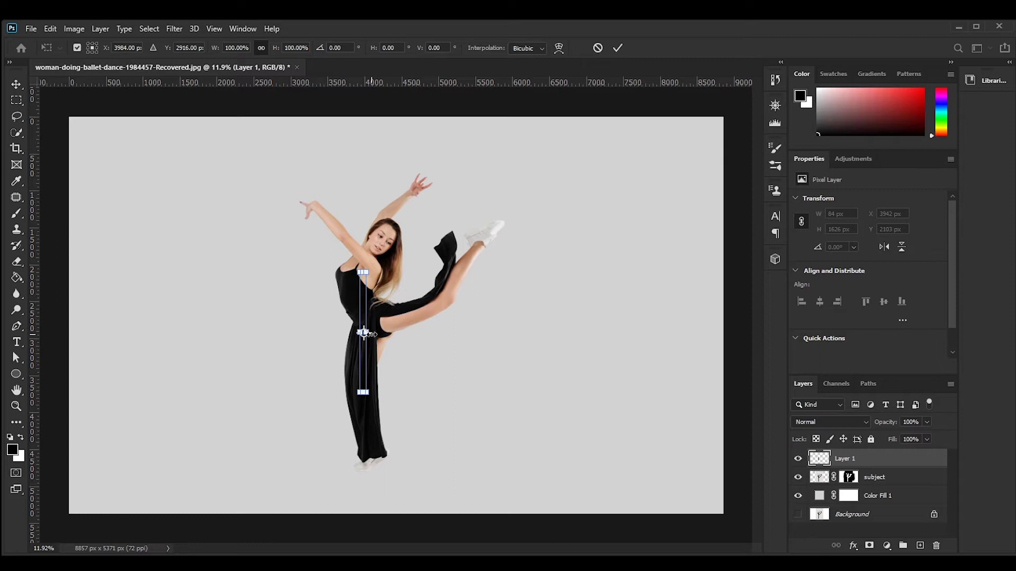
{"action": "key", "text": "shift+alt"}
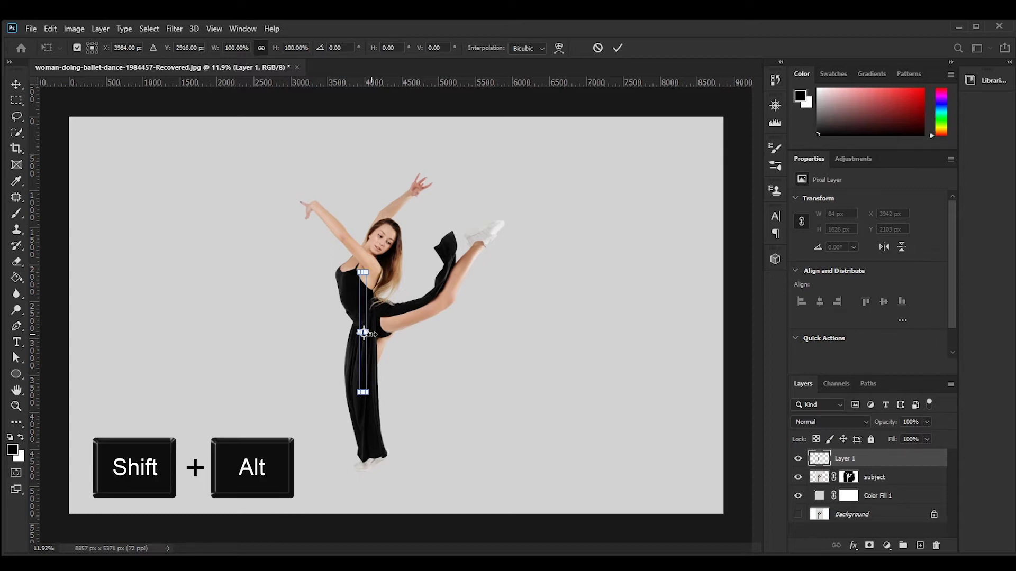
{"action": "left_click_drag", "start_coordinate": [372, 335], "coordinate": [845, 323]}
{"action": "key", "text": "Return"}
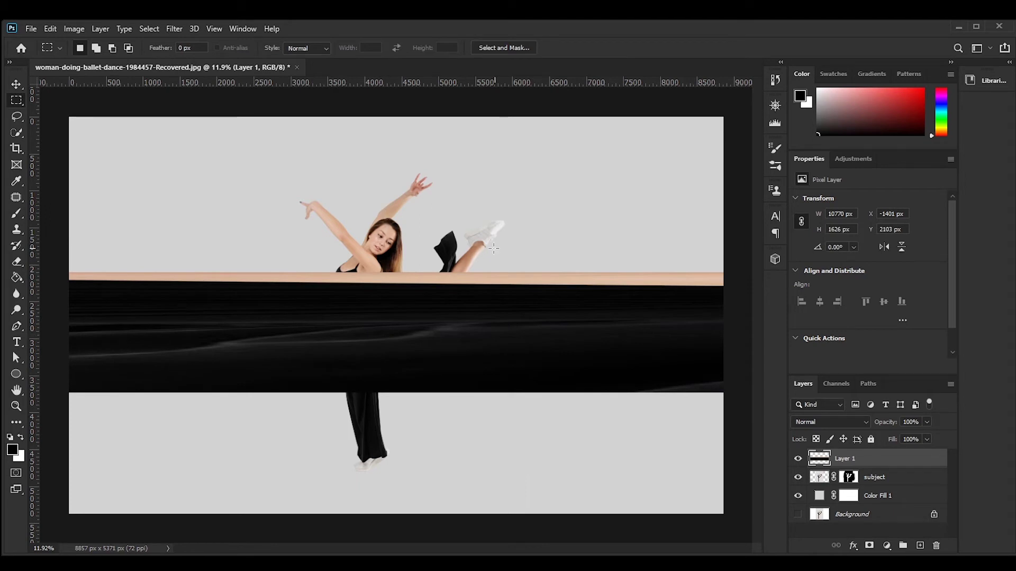
Select a strip about 42 by 361 px across the raised shoe and ankle and copy it from the subject layer to a new layer
{"action": "scroll", "coordinate": [493, 248], "scroll_direction": "up", "scroll_amount": 5}
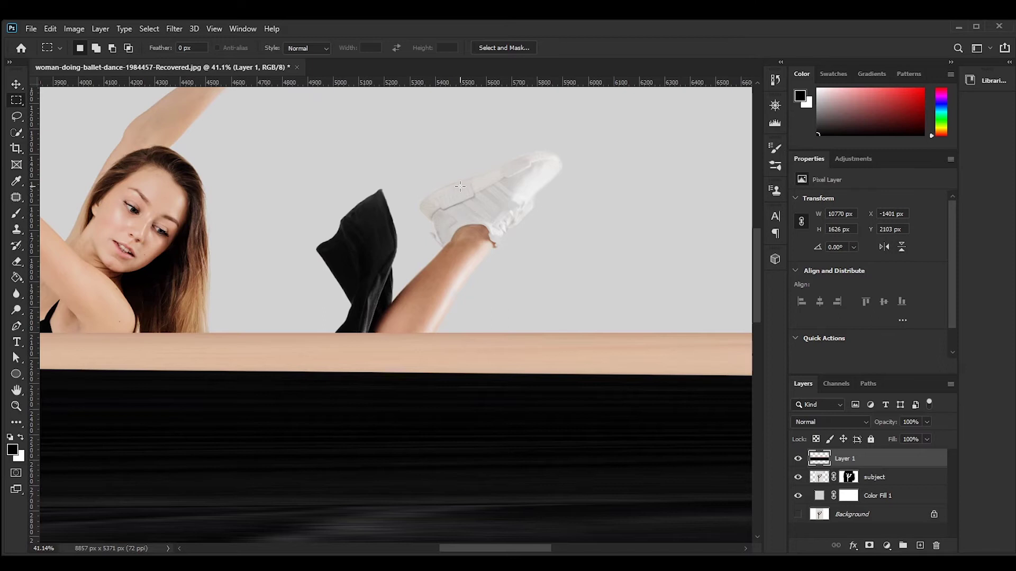
{"action": "left_click_drag", "start_coordinate": [460, 184], "coordinate": [470, 276]}
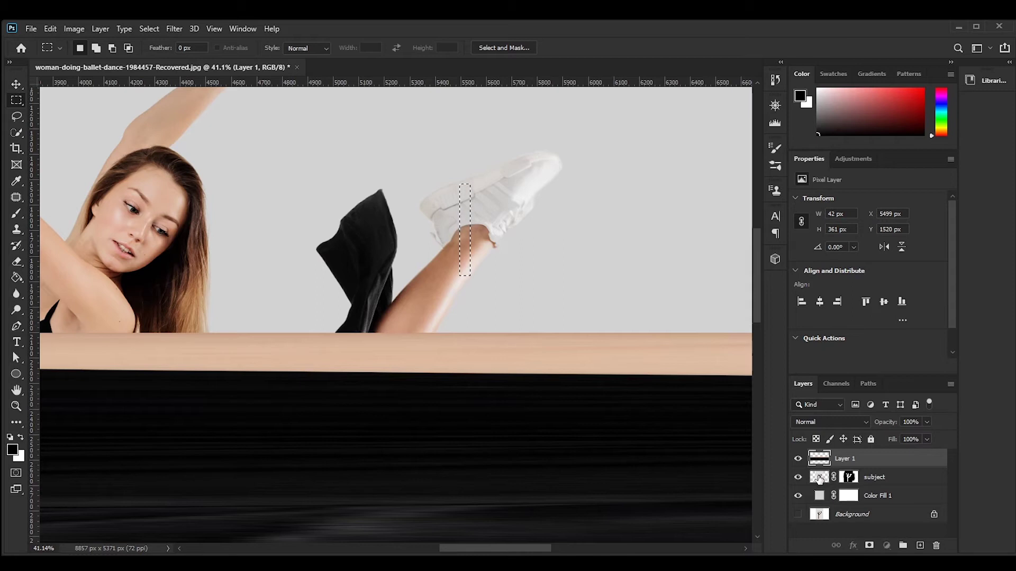
{"action": "left_click", "coordinate": [819, 479]}
{"action": "key", "text": "ctrl+j"}
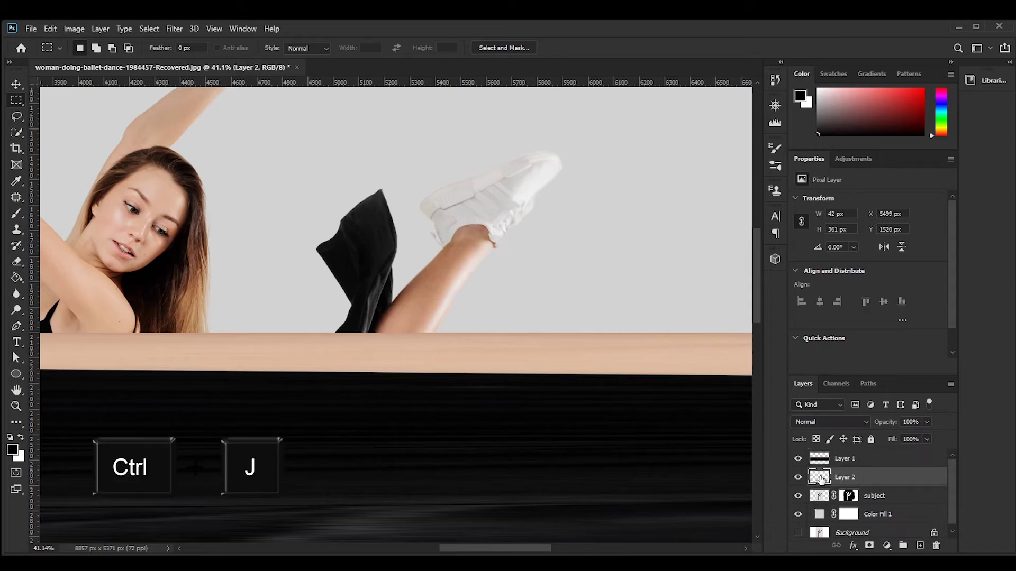
Stretch the shoe and ankle strip horizontally from its centre to about 11332 px wide with Free Transform
{"action": "key", "text": "ctrl+t"}
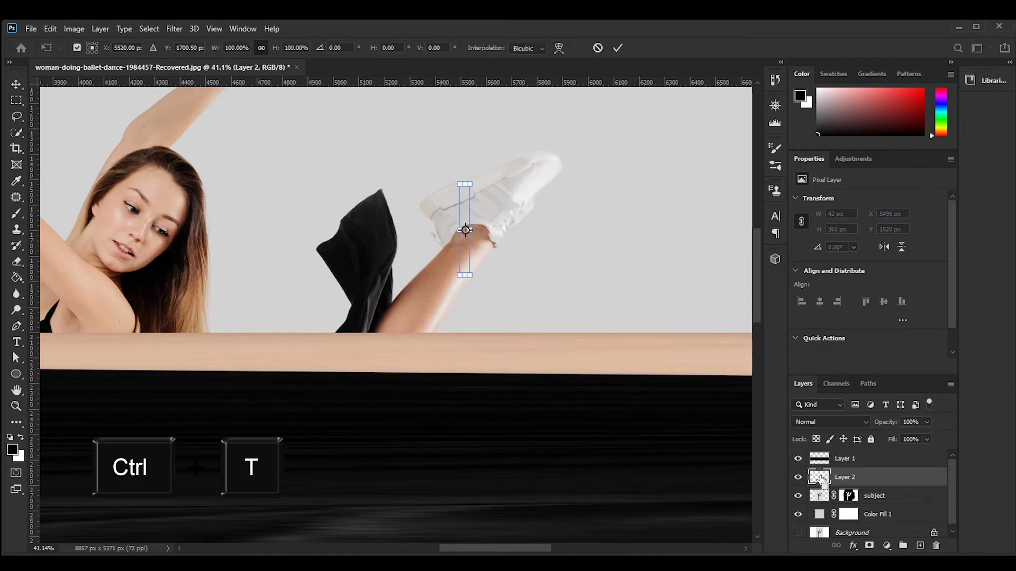
{"action": "scroll", "coordinate": [478, 247], "scroll_direction": "down", "scroll_amount": 5}
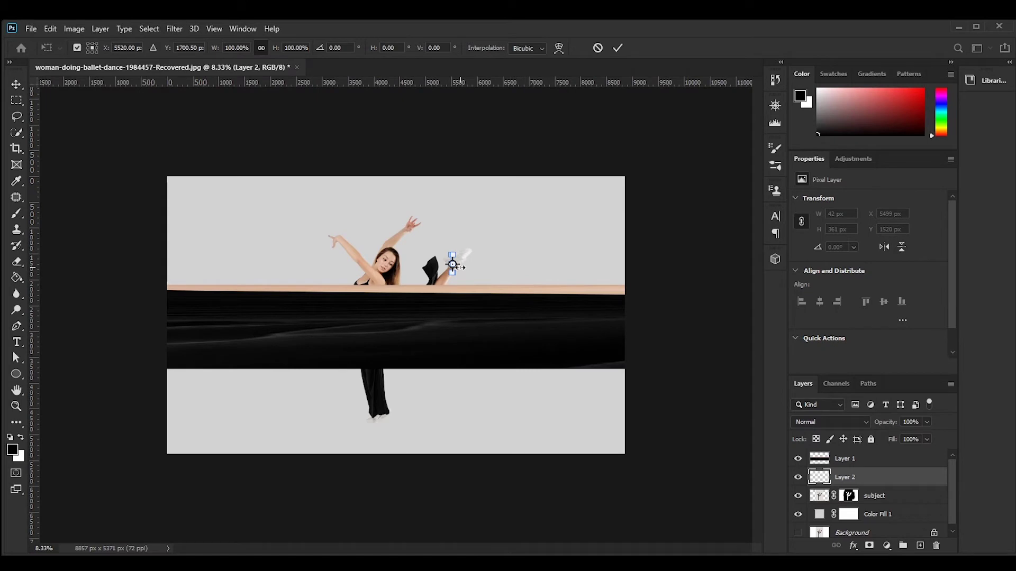
{"action": "left_click_drag", "start_coordinate": [461, 265], "coordinate": [751, 257]}
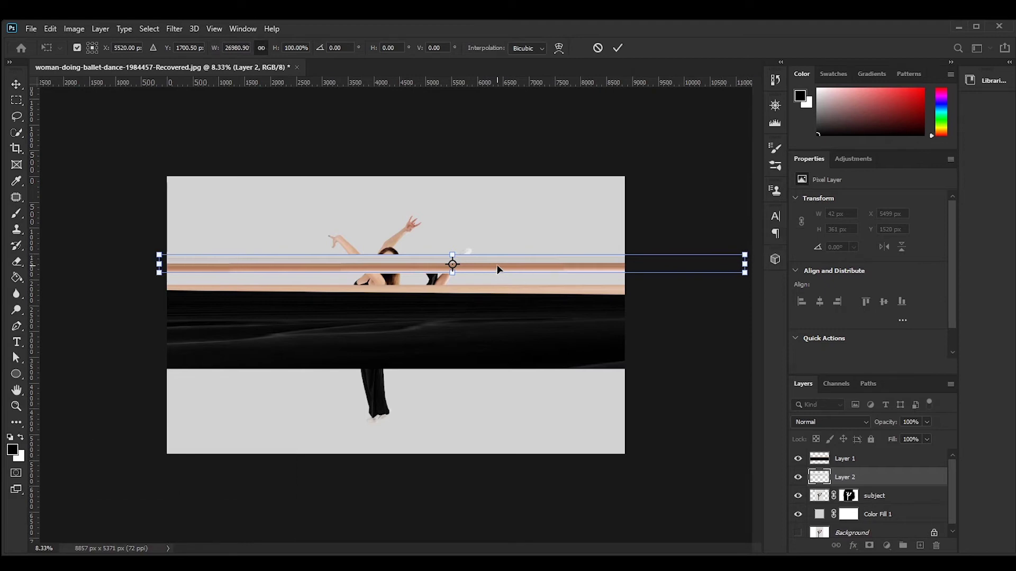
{"action": "key", "text": "Return"}
Move the stretched shoe and ankle band down to about Y 1742 px, against the upper edge of the black dress band
{"action": "key", "text": "m"}
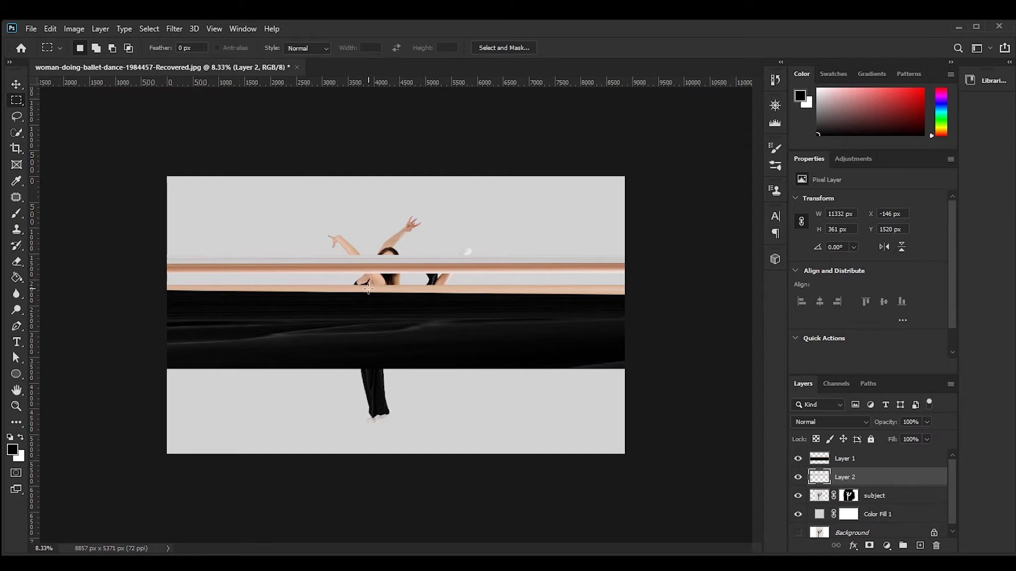
{"action": "left_click", "coordinate": [16, 85]}
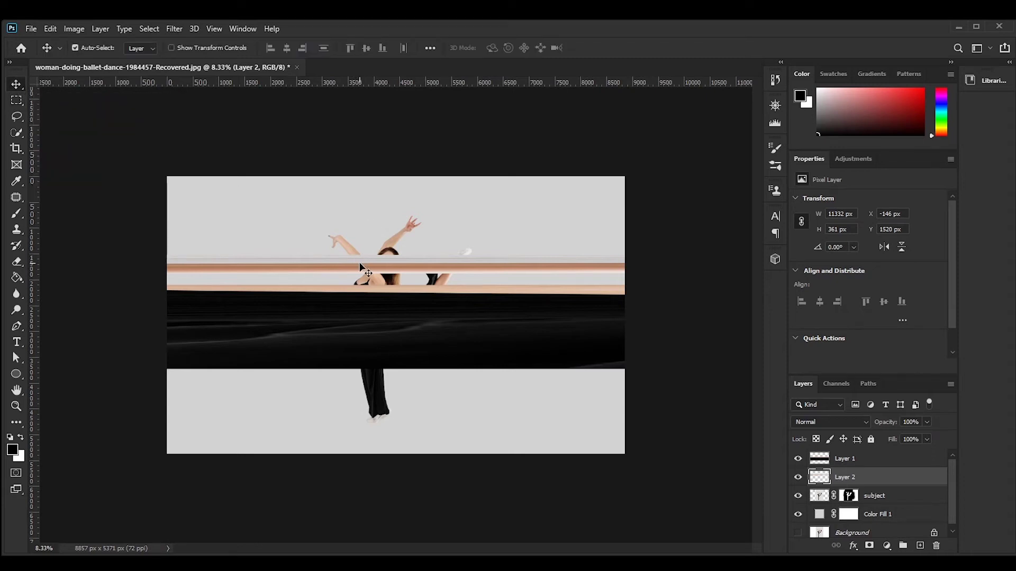
{"action": "left_click_drag", "start_coordinate": [361, 263], "coordinate": [362, 277]}
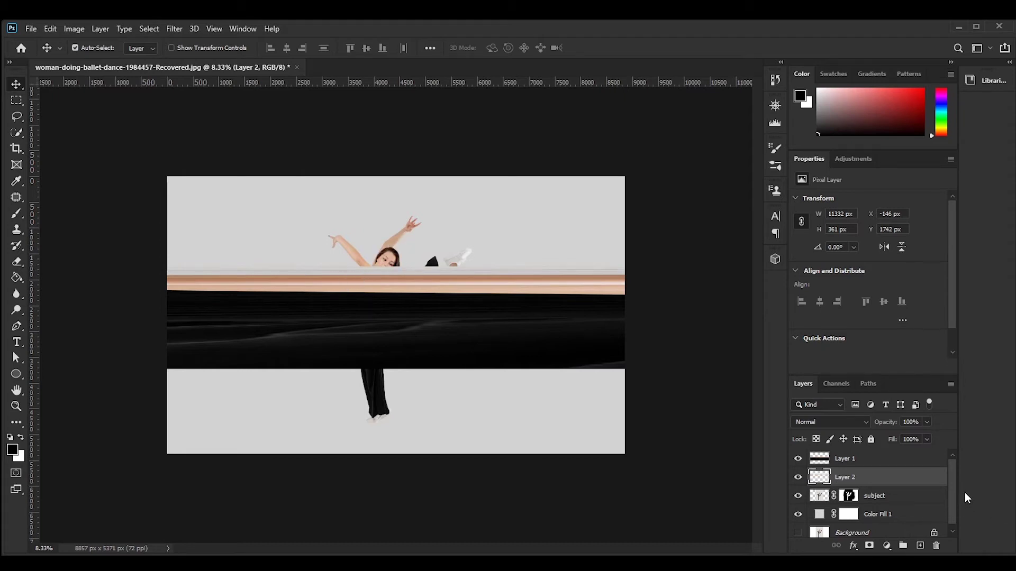
Merge Layer 1 and Layer 2, the two stretched bands, into one layer
{"action": "left_click", "coordinate": [883, 462]}
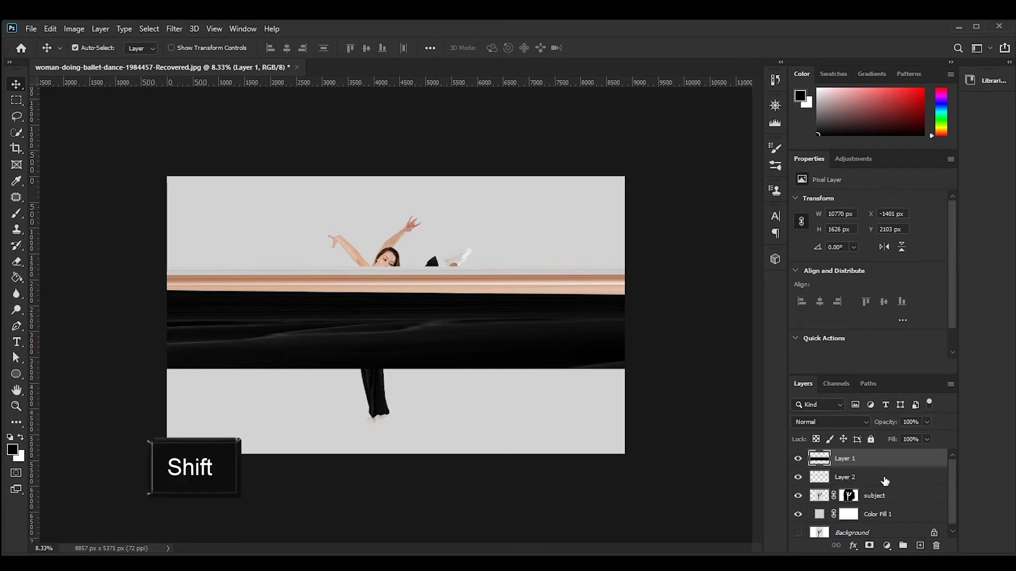
{"action": "left_click", "coordinate": [885, 479], "text": "shift"}
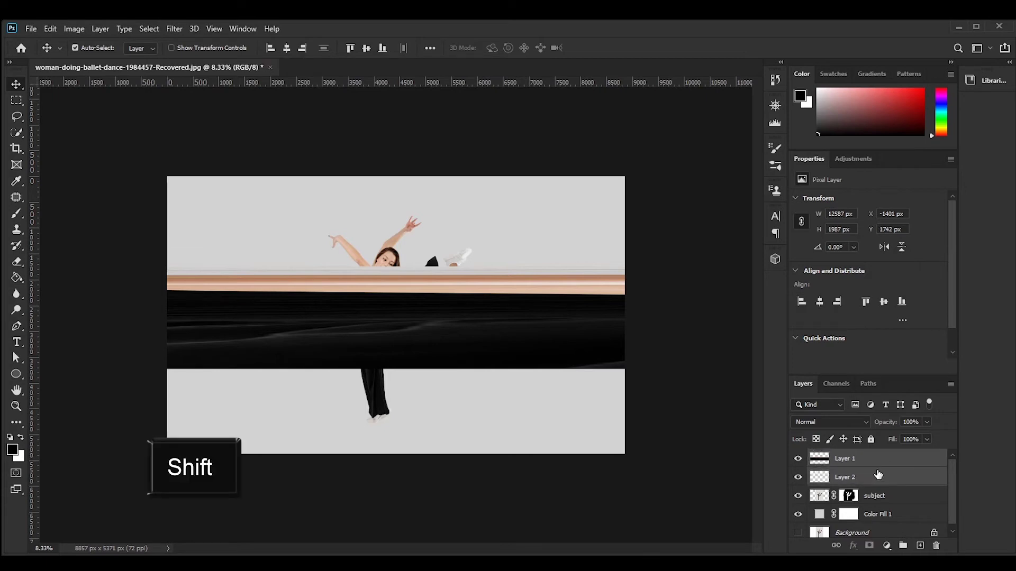
{"action": "right_click", "coordinate": [879, 475]}
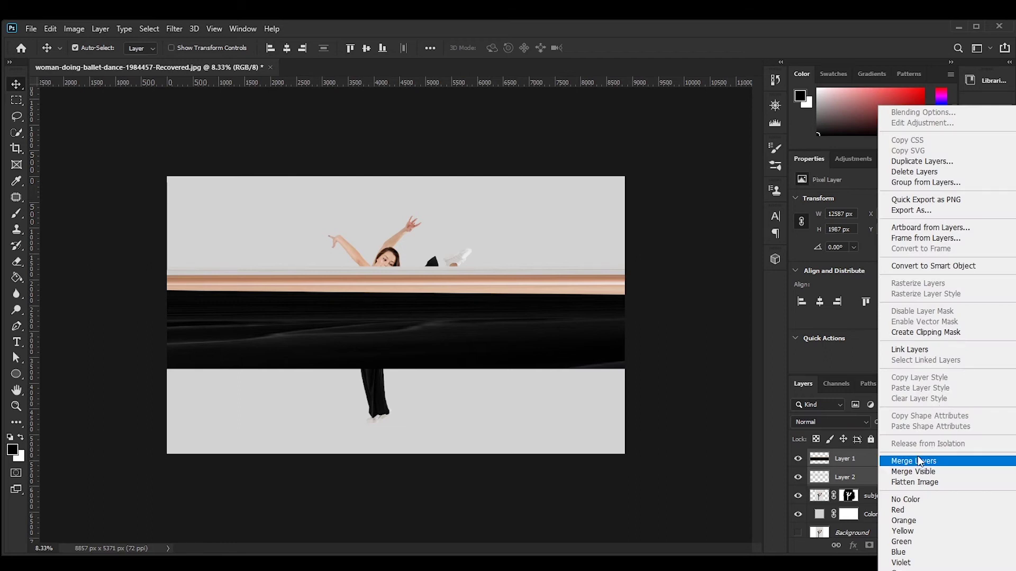
{"action": "left_click", "coordinate": [921, 461]}
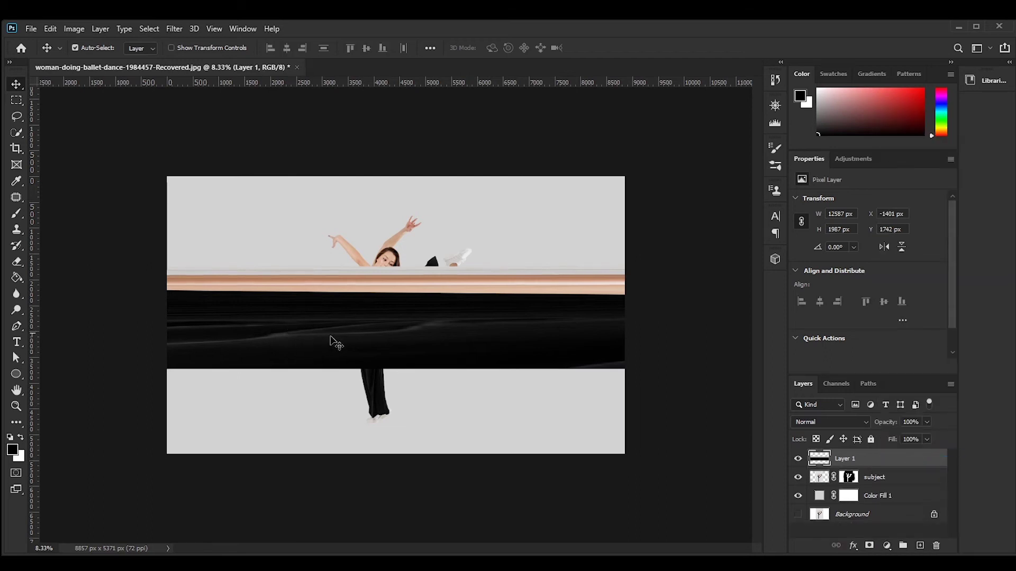
Move the merged band up to the top of the canvas and place a duplicate of it directly below, at about Y 1883 px
{"action": "left_click_drag", "start_coordinate": [438, 340], "coordinate": [430, 245]}
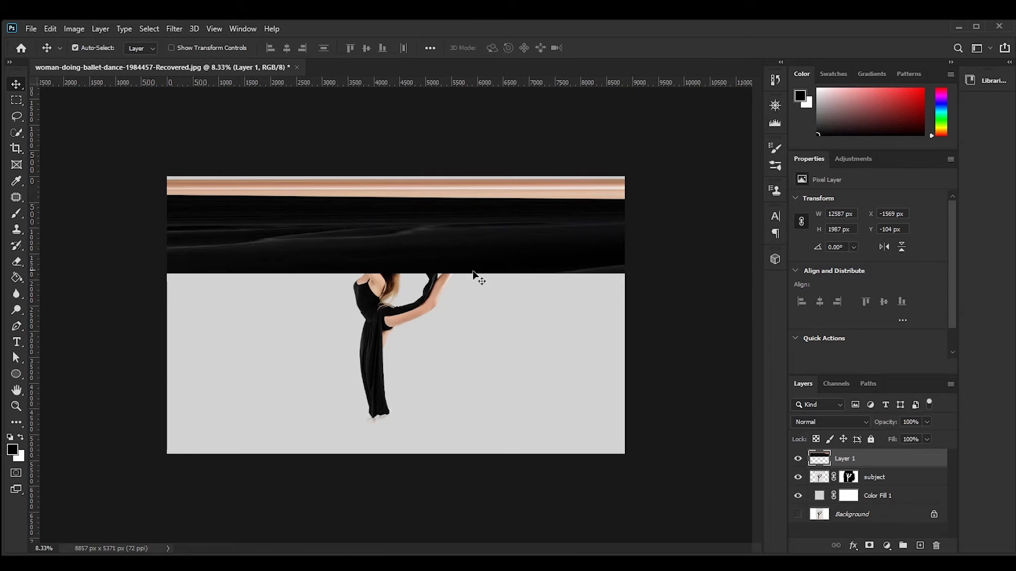
{"action": "key", "text": "alt"}
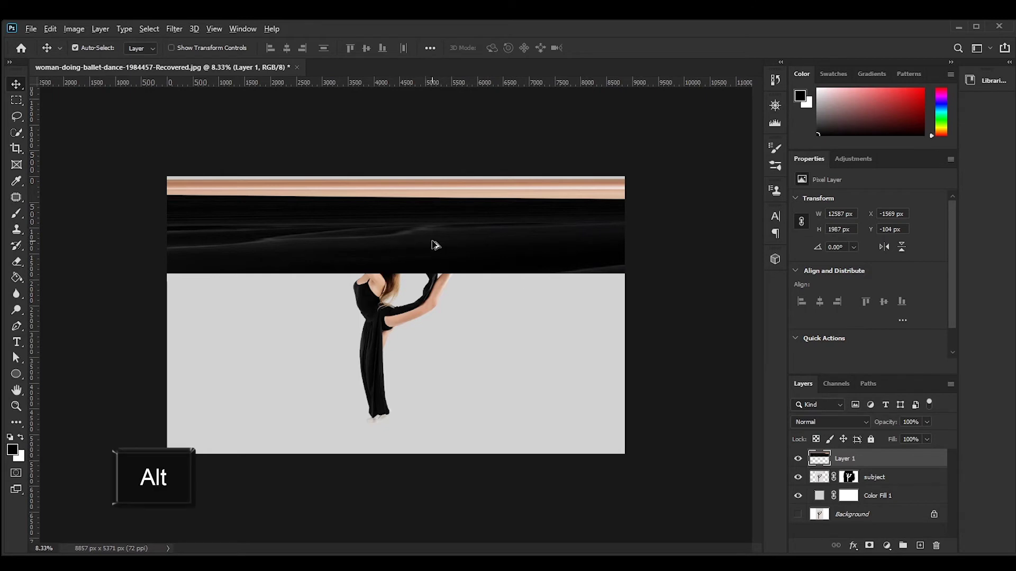
{"action": "left_click_drag", "start_coordinate": [439, 221], "coordinate": [444, 327]}
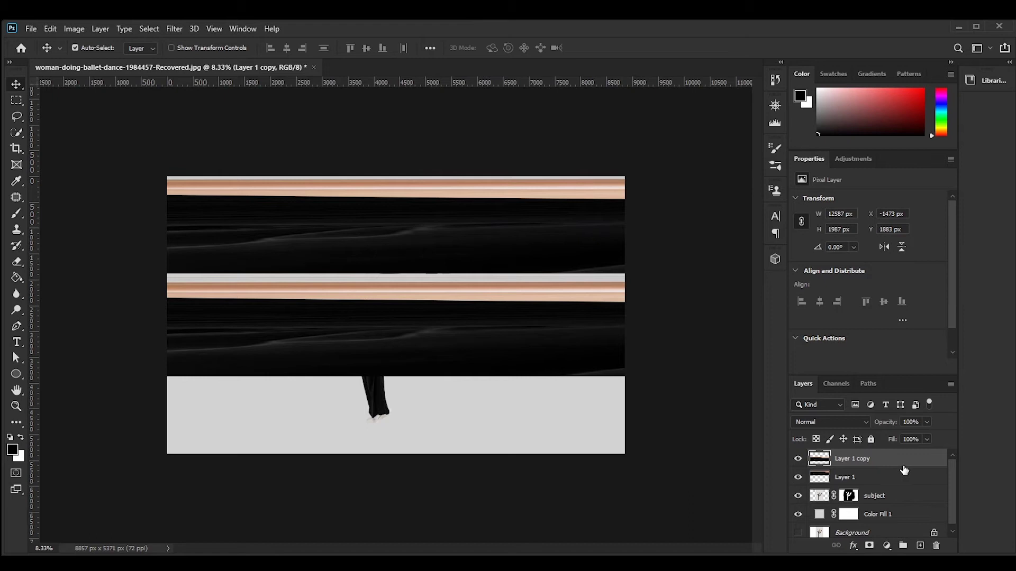
Merge Layer 1 copy and Layer 1, the two stacked bands, into one layer
{"action": "key", "text": "shift"}
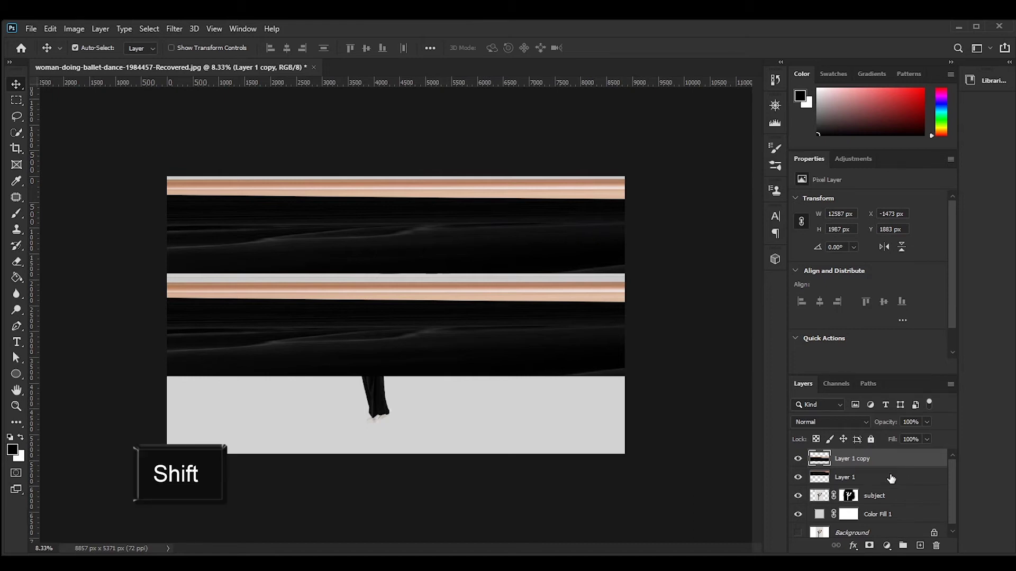
{"action": "left_click", "coordinate": [891, 477], "text": "shift"}
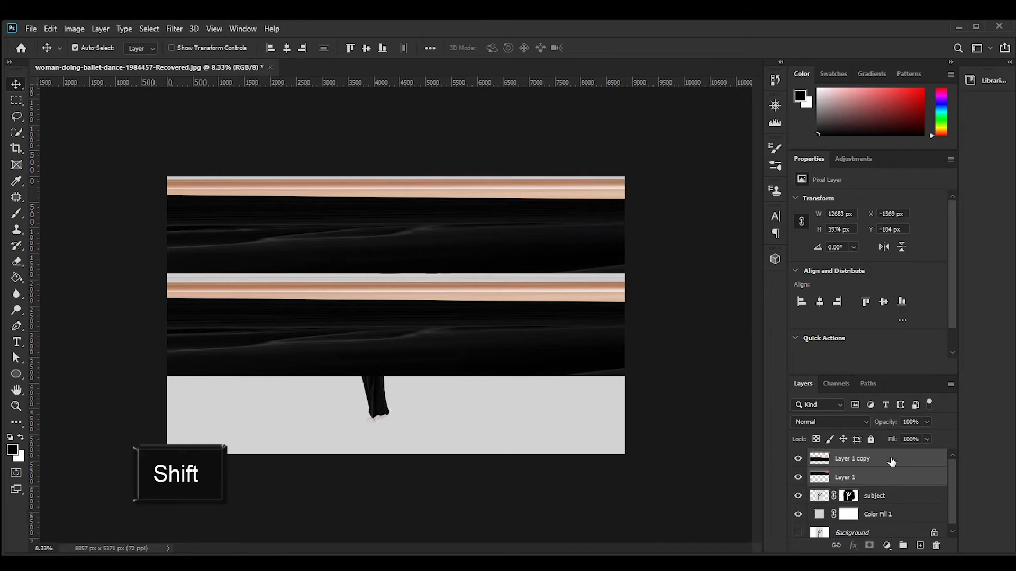
{"action": "right_click", "coordinate": [892, 463]}
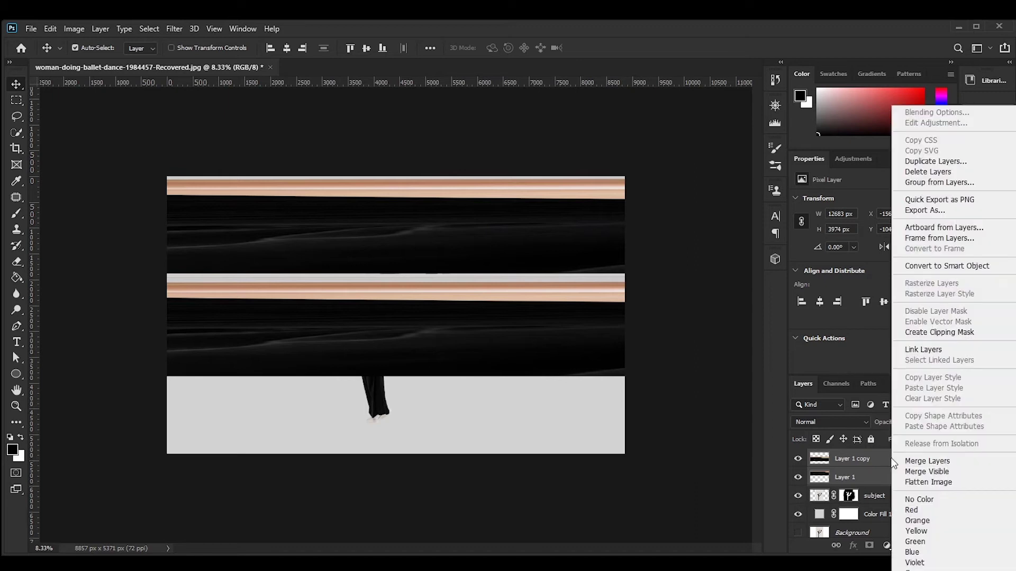
{"action": "left_click", "coordinate": [942, 461]}
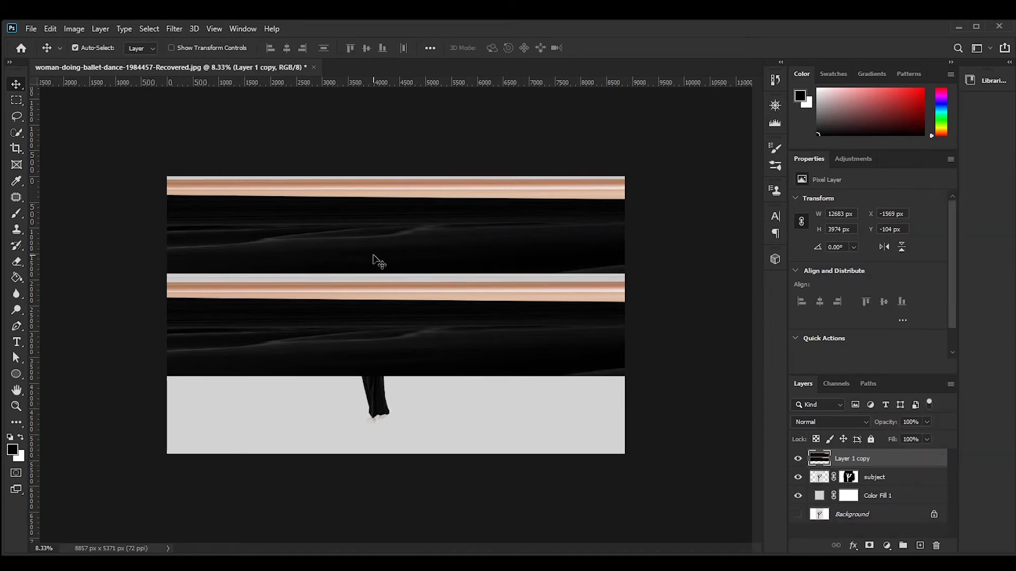
Align the merged bands with the canvas's top edge at Y 0 px and crop off everything outside the canvas, then clear the selection
{"action": "mouse_move", "coordinate": [386, 265]}
{"action": "left_mouse_down"}
{"action": "mouse_move", "coordinate": [388, 278]}
{"action": "mouse_move", "coordinate": [386, 263]}
{"action": "left_mouse_up"}
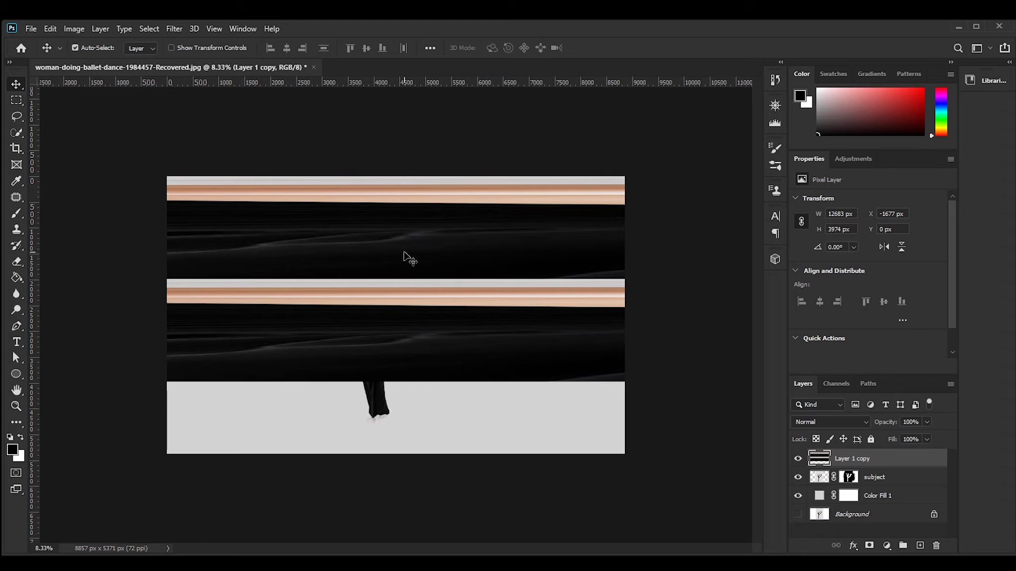
{"action": "key", "text": "ctrl+a"}
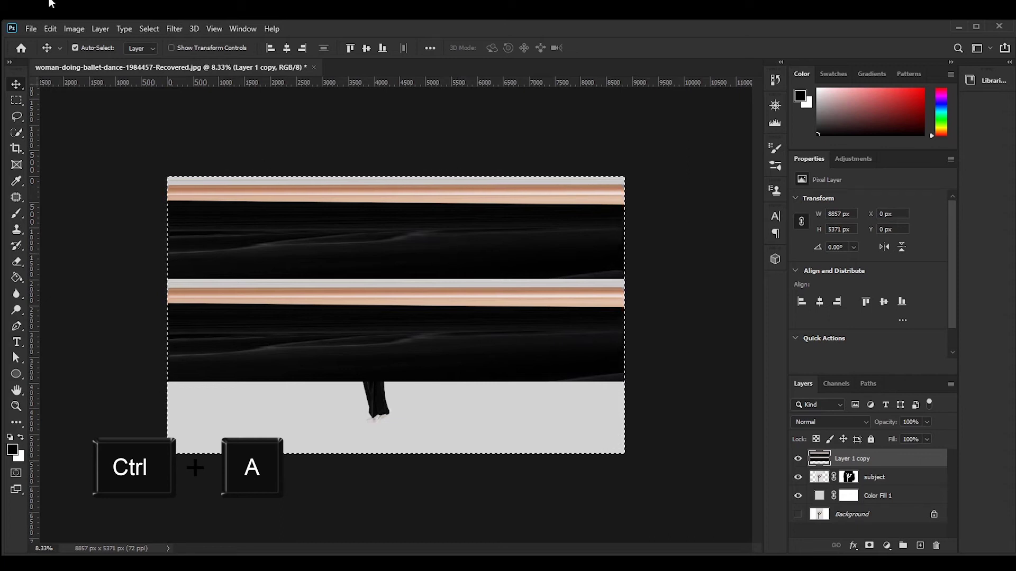
{"action": "left_click", "coordinate": [68, 29]}
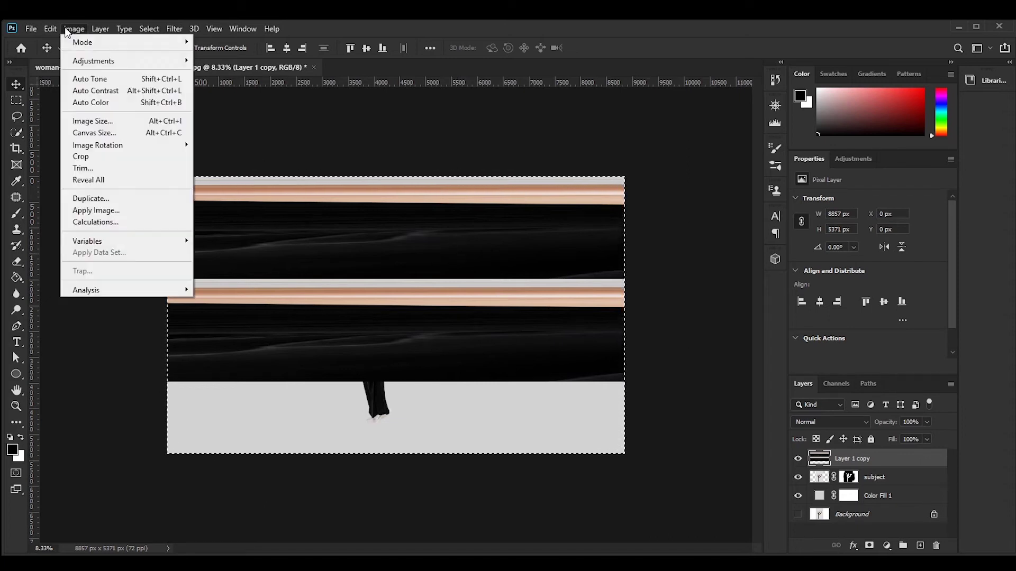
{"action": "left_click", "coordinate": [100, 159]}
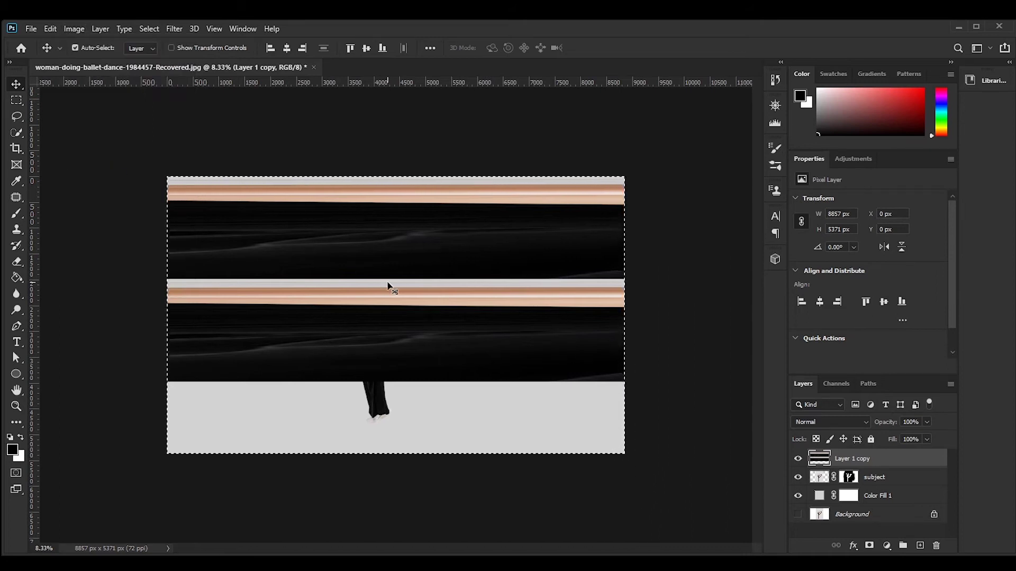
{"action": "key", "text": "ctrl+d"}
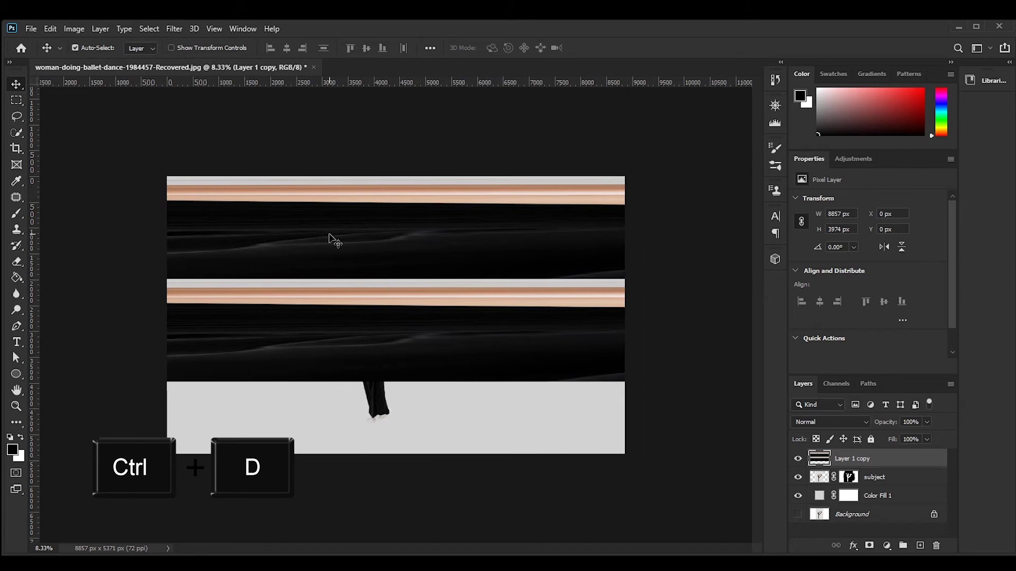
Apply Polar Coordinates with Rectangular to Polar to the merged bands on Layer 1 copy and place that layer below the subject layer
{"action": "mouse_move", "coordinate": [382, 256]}
{"action": "left_mouse_down"}
{"action": "mouse_move", "coordinate": [356, 254]}
{"action": "mouse_move", "coordinate": [397, 264]}
{"action": "mouse_move", "coordinate": [372, 265]}
{"action": "mouse_move", "coordinate": [390, 267]}
{"action": "mouse_move", "coordinate": [381, 263]}
{"action": "mouse_move", "coordinate": [377, 287]}
{"action": "mouse_move", "coordinate": [379, 253]}
{"action": "left_mouse_up"}
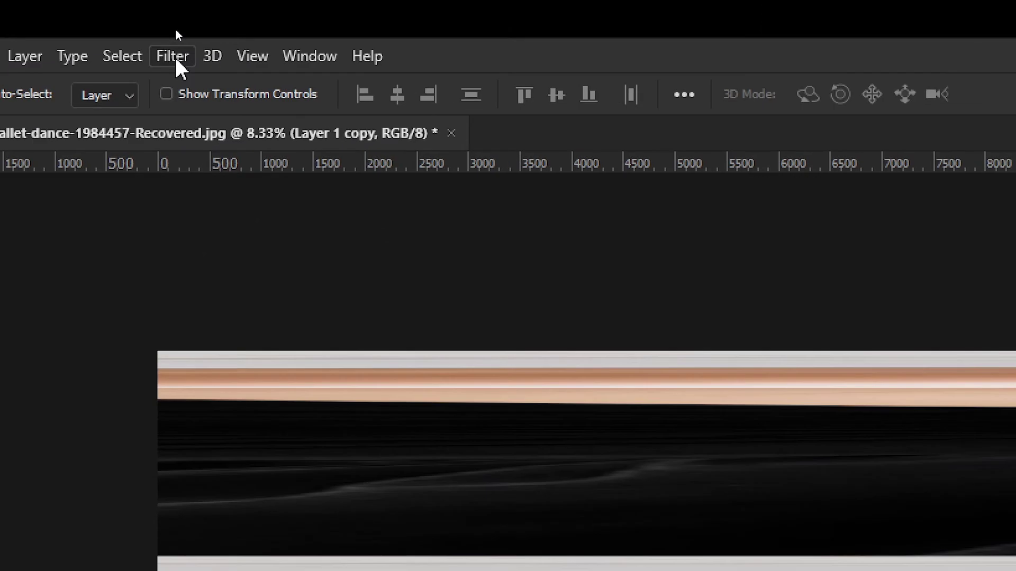
{"action": "left_click", "coordinate": [175, 29]}
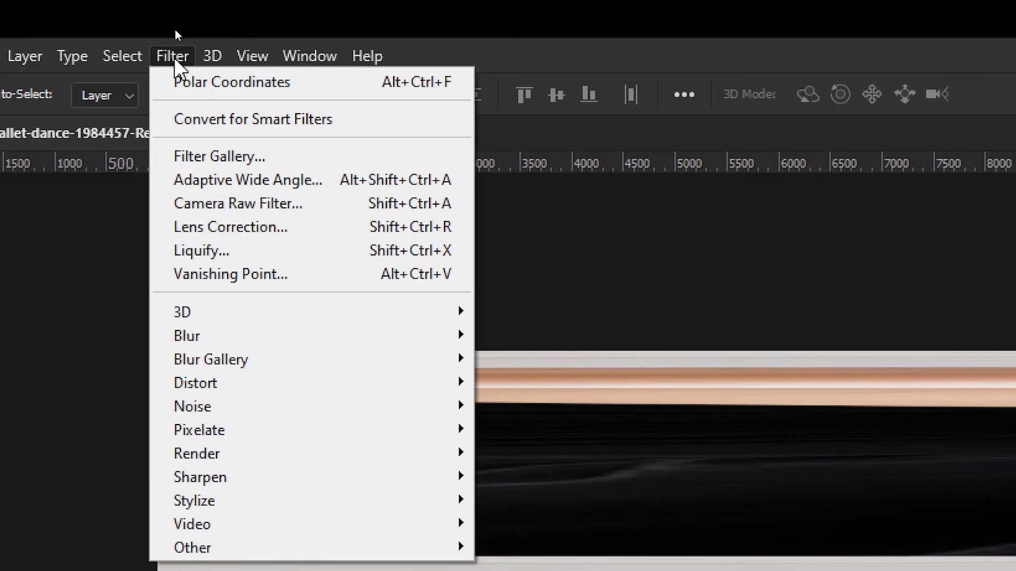
{"action": "mouse_move", "coordinate": [295, 386]}
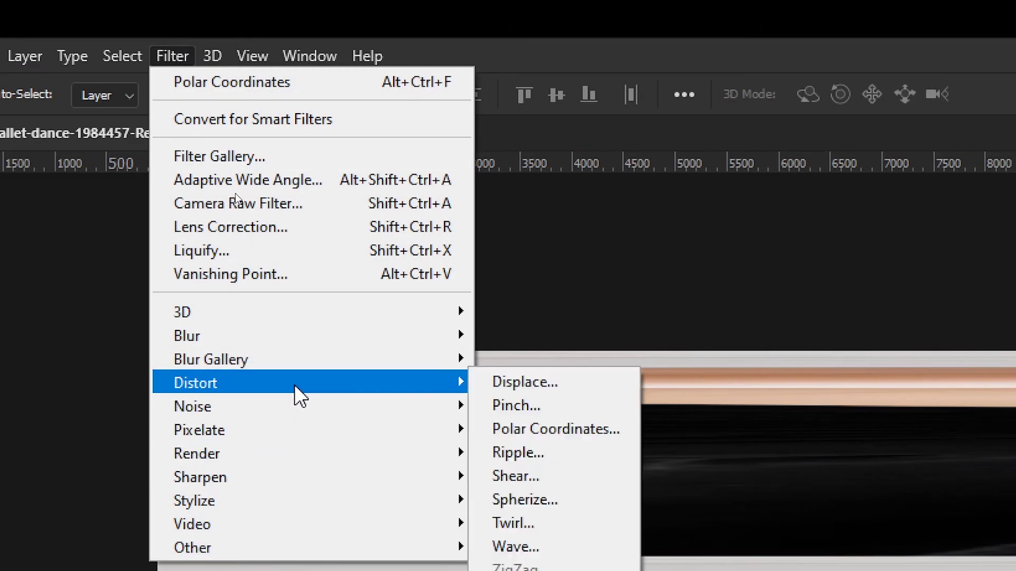
{"action": "left_click", "coordinate": [549, 430]}
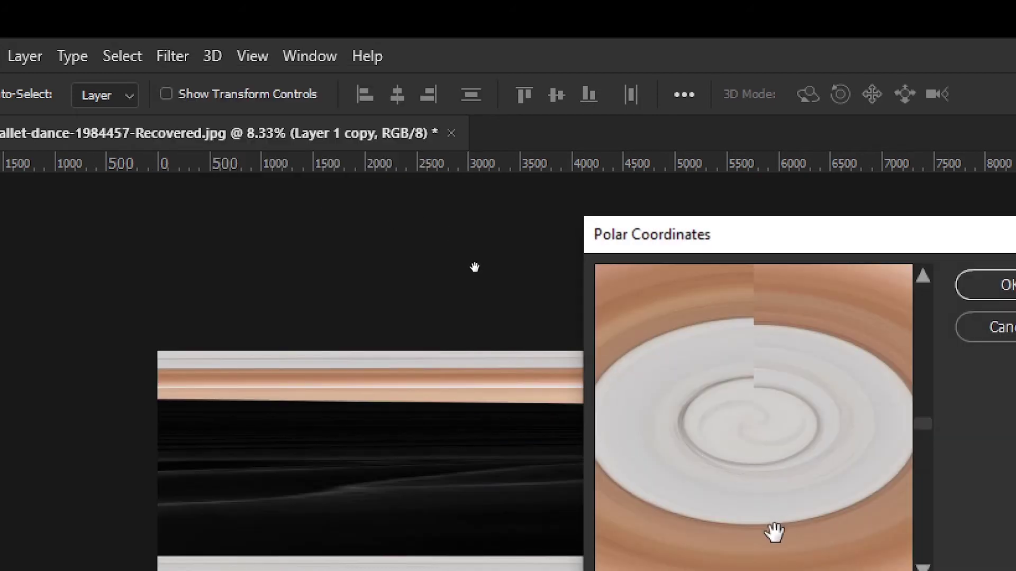
{"action": "left_click_drag", "start_coordinate": [774, 531], "coordinate": [772, 471]}
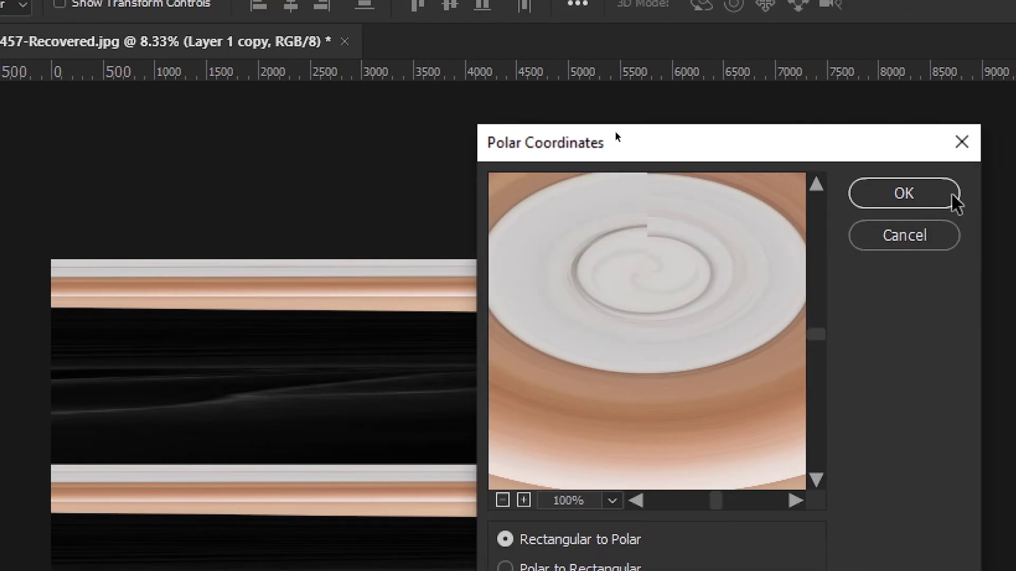
{"action": "left_click", "coordinate": [894, 204]}
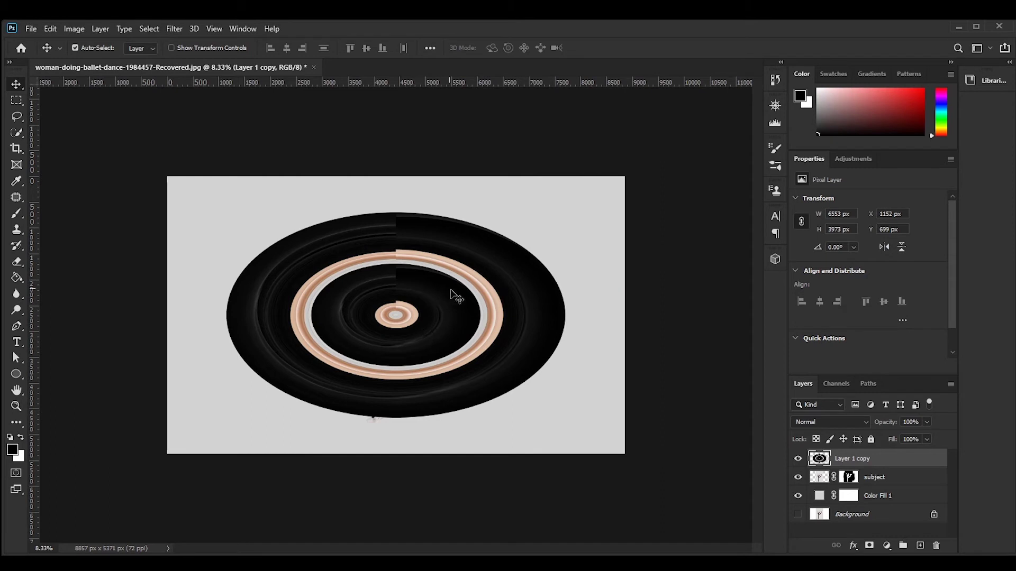
{"action": "left_click_drag", "start_coordinate": [905, 464], "coordinate": [900, 479]}
{"action": "left_click_drag", "start_coordinate": [901, 479], "coordinate": [900, 481]}
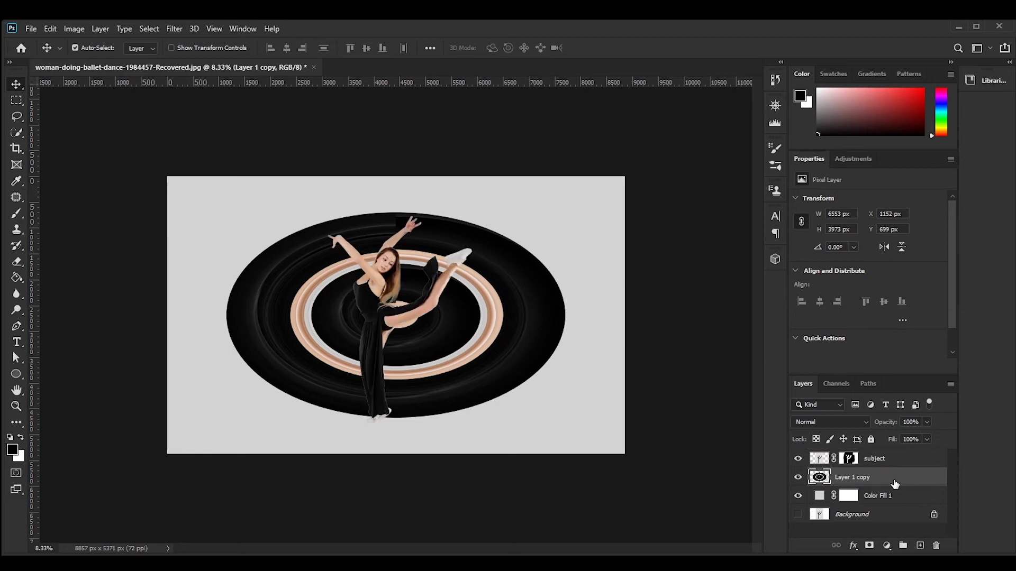
Free-transform the ring disc on Layer 1 copy, narrowing it from both sides to about 73% width at 100% height
{"action": "key", "text": "ctrl+0"}
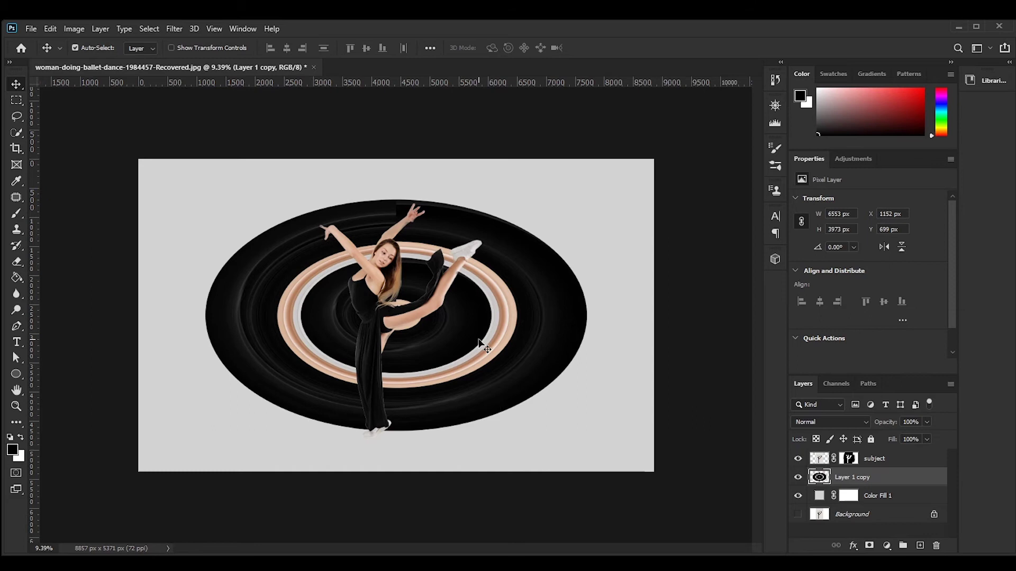
{"action": "scroll", "coordinate": [479, 344], "scroll_direction": "up", "scroll_amount": 2}
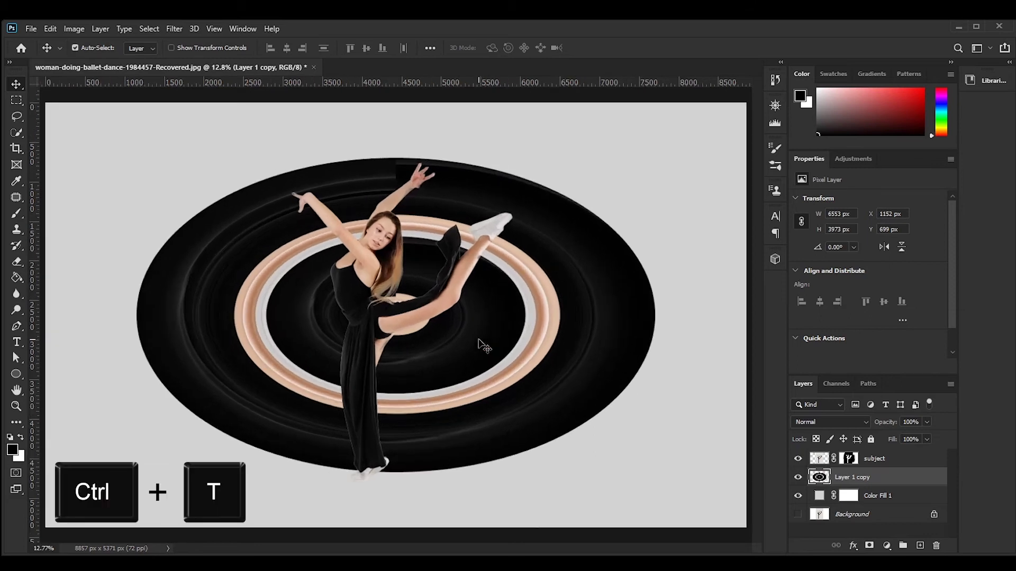
{"action": "key", "text": "ctrl+t"}
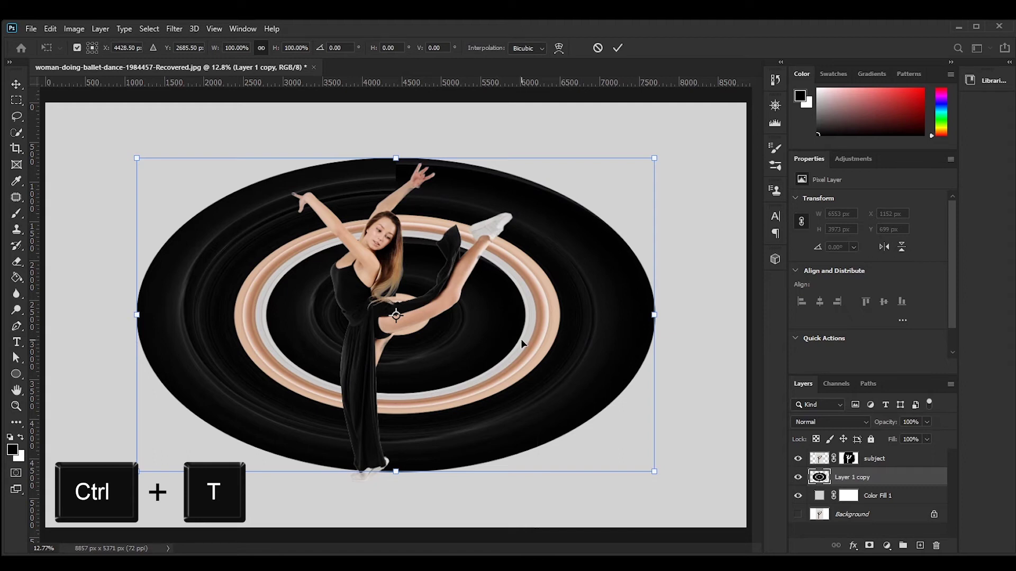
{"action": "left_click_drag", "start_coordinate": [656, 315], "coordinate": [589, 314]}
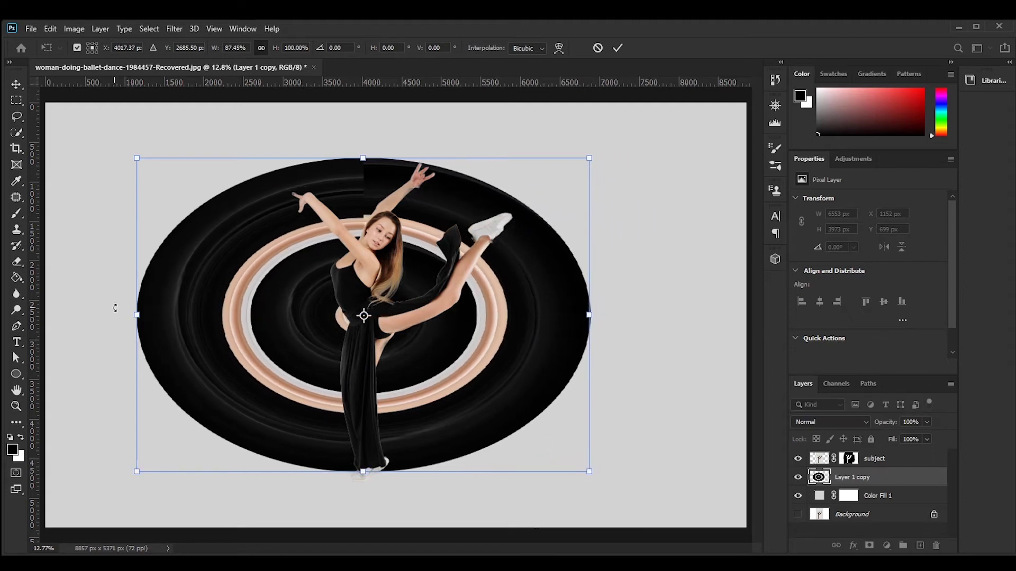
{"action": "key", "text": "shift"}
{"action": "left_click_drag", "start_coordinate": [137, 314], "coordinate": [208, 321]}
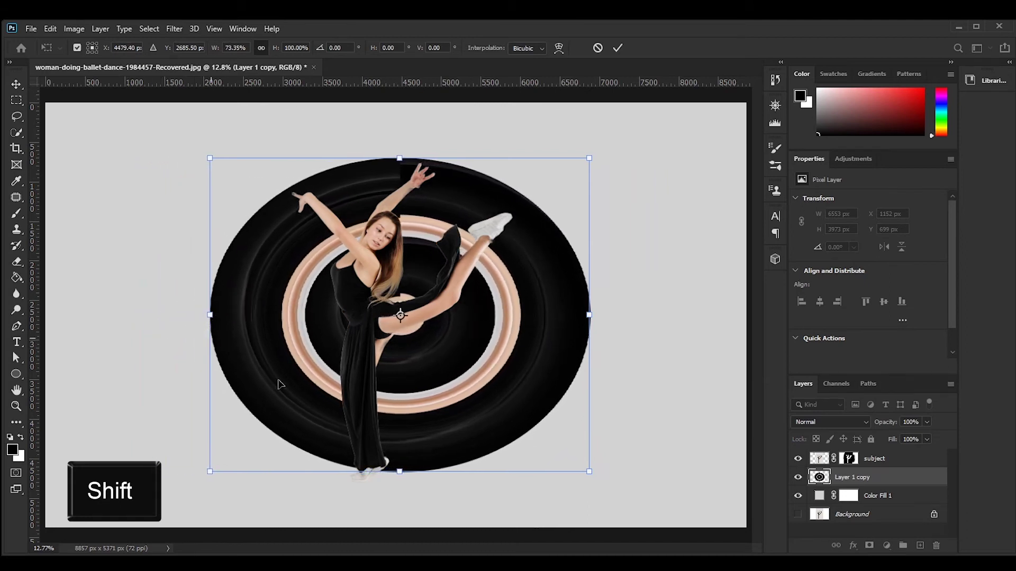
Fit the disc's edges to the dancer's hands and feet, about 4433 by 3983 px at X 2089, Y 834, and apply the transform
{"action": "left_click_drag", "start_coordinate": [400, 473], "coordinate": [401, 483]}
{"action": "left_click_drag", "start_coordinate": [416, 429], "coordinate": [405, 423]}
{"action": "scroll", "coordinate": [400, 459], "scroll_direction": "up", "scroll_amount": 3}
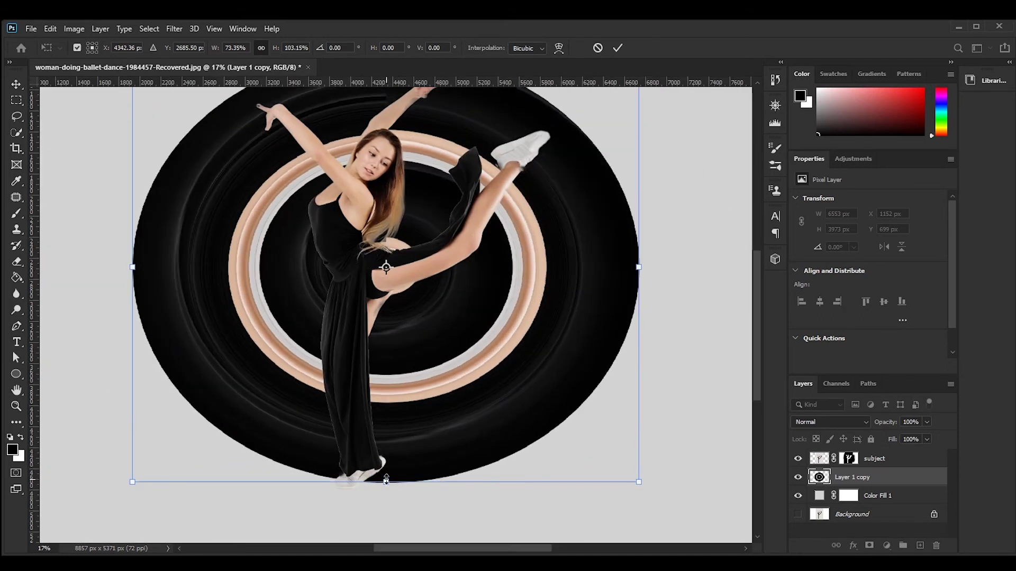
{"action": "left_click_drag", "start_coordinate": [387, 479], "coordinate": [386, 489]}
{"action": "scroll", "coordinate": [404, 408], "scroll_direction": "up", "scroll_amount": 5}
{"action": "left_click_drag", "start_coordinate": [134, 151], "coordinate": [148, 168]}
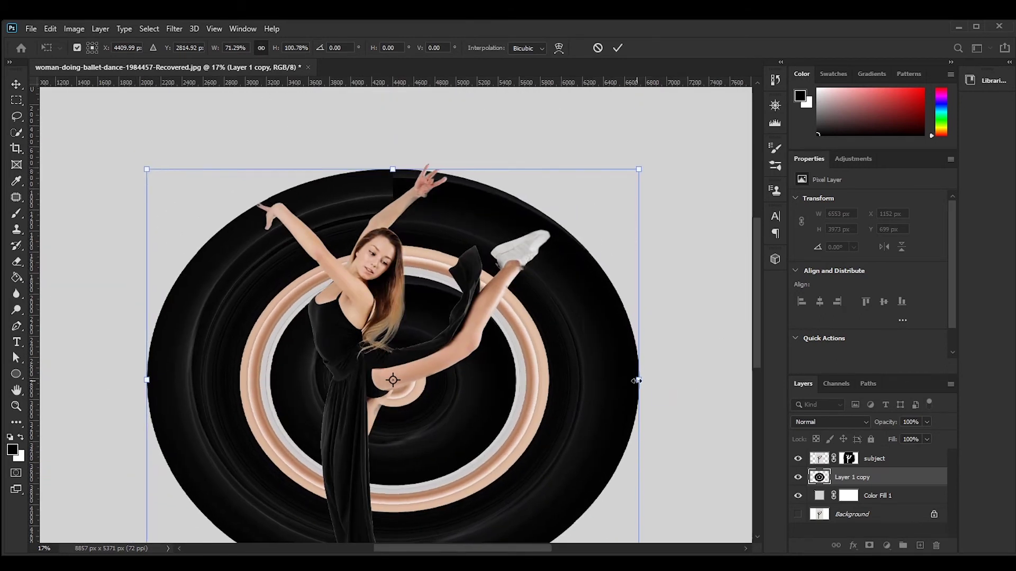
{"action": "left_click_drag", "start_coordinate": [637, 381], "coordinate": [613, 381]}
{"action": "scroll", "coordinate": [456, 381], "scroll_direction": "down", "scroll_amount": 5}
{"action": "scroll", "coordinate": [378, 426], "scroll_direction": "up", "scroll_amount": 10}
{"action": "scroll", "coordinate": [365, 471], "scroll_direction": "down", "scroll_amount": 8}
{"action": "scroll", "coordinate": [406, 287], "scroll_direction": "up", "scroll_amount": 1}
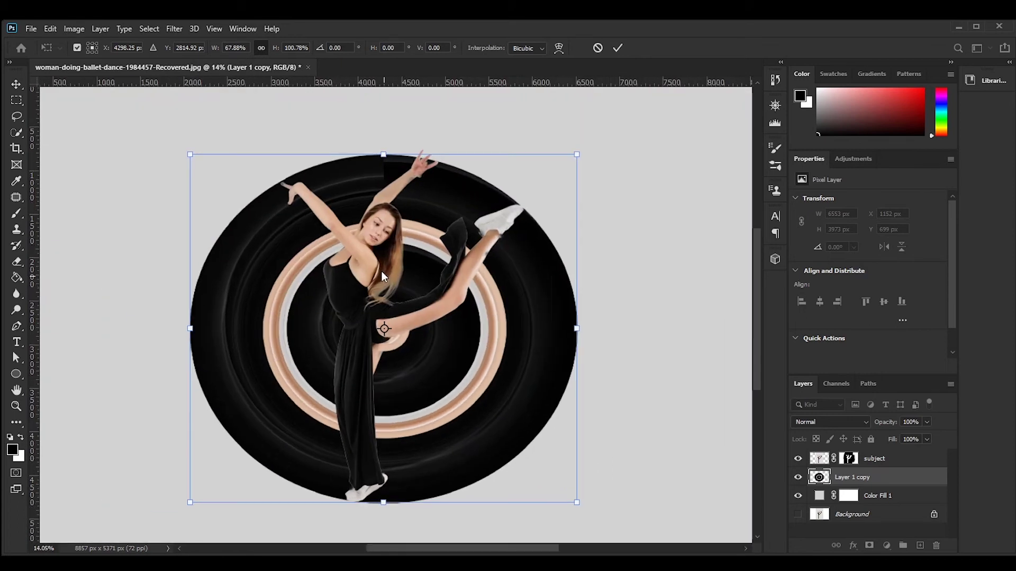
{"action": "left_click_drag", "start_coordinate": [201, 153], "coordinate": [192, 157]}
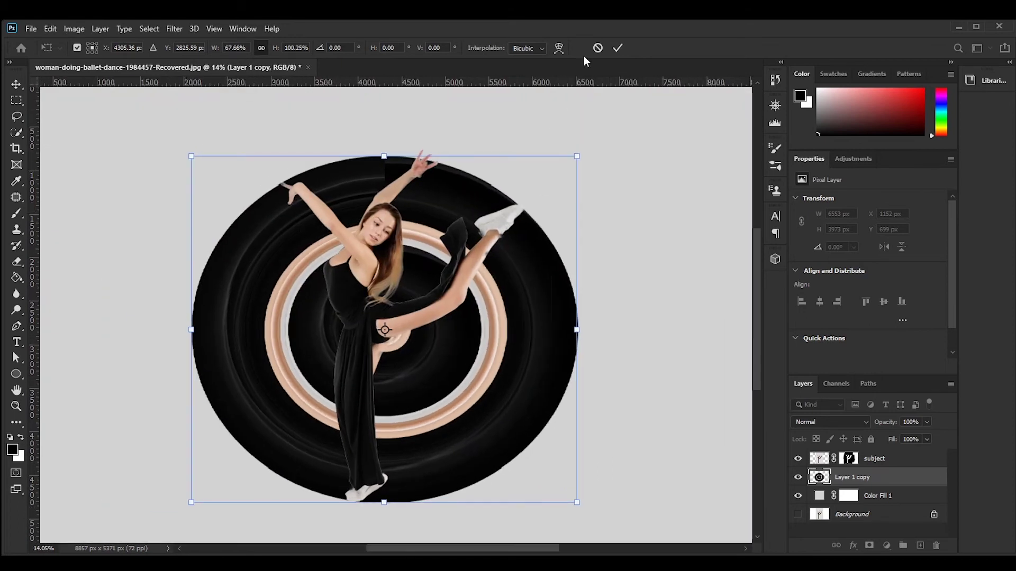
{"action": "left_click", "coordinate": [618, 48]}
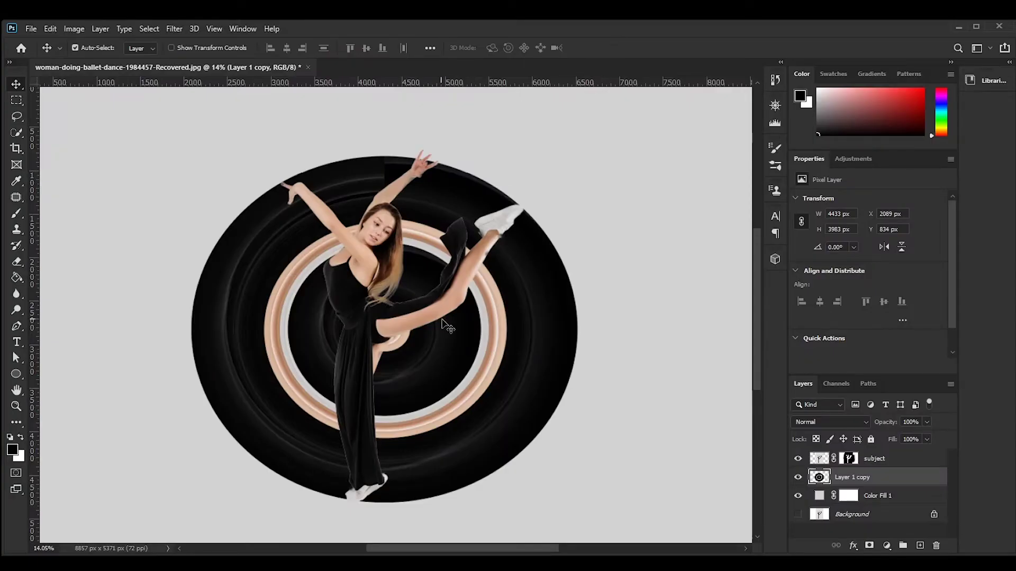
Add a mask to Layer 1 copy and hide the disc between the raised arms and leg in black, starting with a 300 px Hard Round brush
{"action": "scroll", "coordinate": [465, 386], "scroll_direction": "down", "scroll_amount": 1}
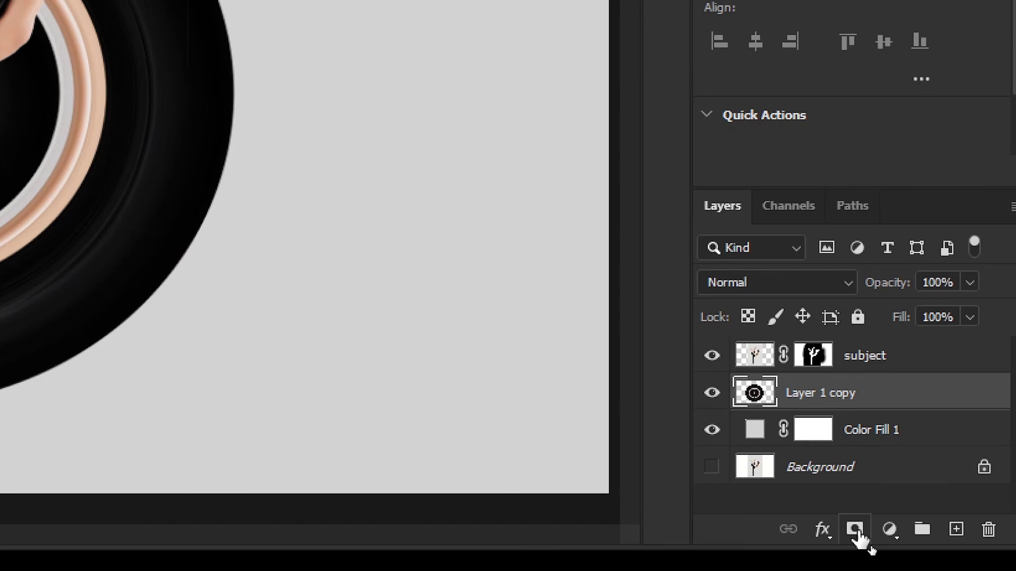
{"action": "left_click", "coordinate": [855, 530]}
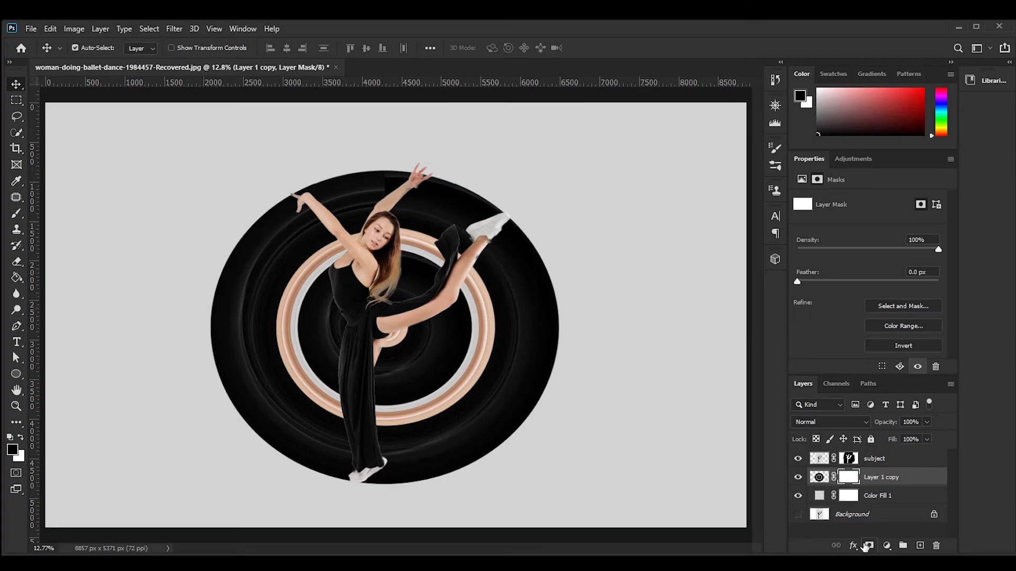
{"action": "left_click", "coordinate": [16, 214]}
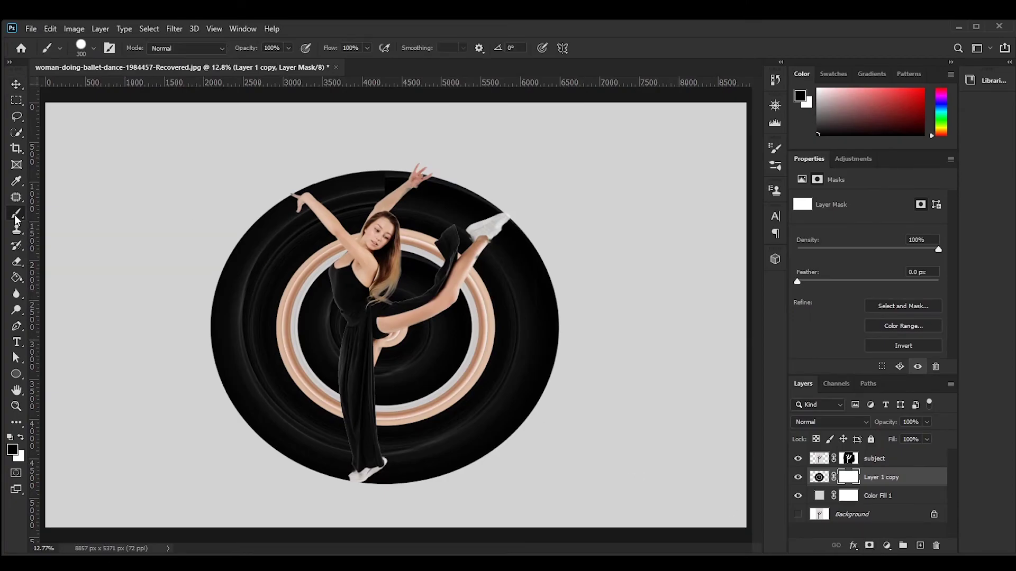
{"action": "left_click", "coordinate": [94, 47]}
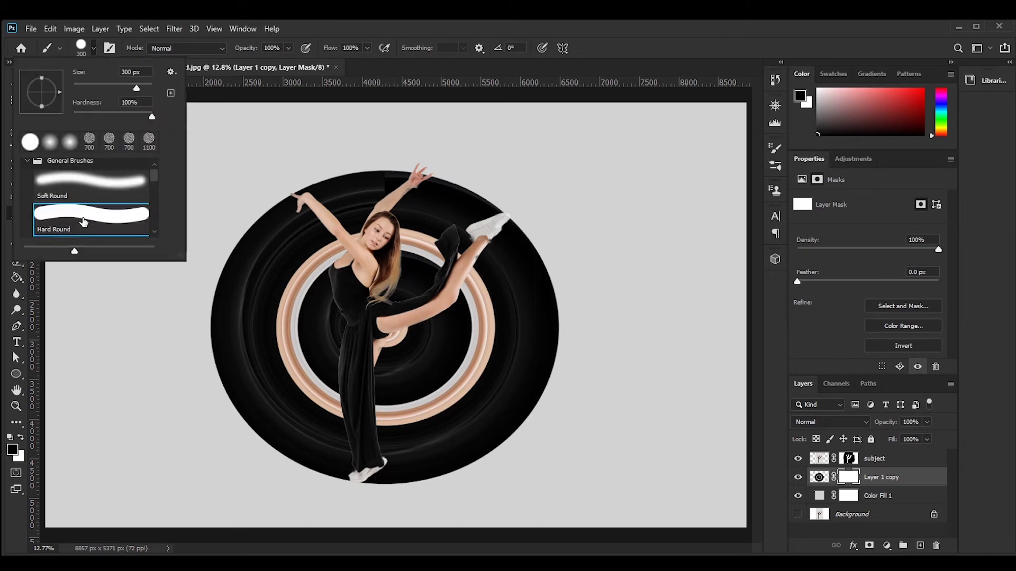
{"action": "left_click", "coordinate": [81, 223]}
{"action": "left_click", "coordinate": [336, 186]}
{"action": "mouse_move", "coordinate": [336, 180]}
{"action": "left_mouse_down"}
{"action": "mouse_move", "coordinate": [363, 196]}
{"action": "mouse_move", "coordinate": [364, 218]}
{"action": "mouse_move", "coordinate": [390, 177]}
{"action": "mouse_move", "coordinate": [406, 171]}
{"action": "mouse_move", "coordinate": [397, 215]}
{"action": "mouse_move", "coordinate": [415, 236]}
{"action": "mouse_move", "coordinate": [444, 195]}
{"action": "mouse_move", "coordinate": [435, 221]}
{"action": "mouse_move", "coordinate": [549, 177]}
{"action": "mouse_move", "coordinate": [523, 203]}
{"action": "mouse_move", "coordinate": [543, 198]}
{"action": "mouse_move", "coordinate": [514, 195]}
{"action": "mouse_move", "coordinate": [443, 266]}
{"action": "mouse_move", "coordinate": [411, 317]}
{"action": "mouse_move", "coordinate": [346, 362]}
{"action": "mouse_move", "coordinate": [361, 299]}
{"action": "mouse_move", "coordinate": [342, 256]}
{"action": "mouse_move", "coordinate": [269, 222]}
{"action": "mouse_move", "coordinate": [212, 157]}
{"action": "mouse_move", "coordinate": [163, 148]}
{"action": "left_mouse_up"}
{"action": "scroll", "coordinate": [443, 227], "scroll_direction": "up", "scroll_amount": 7}
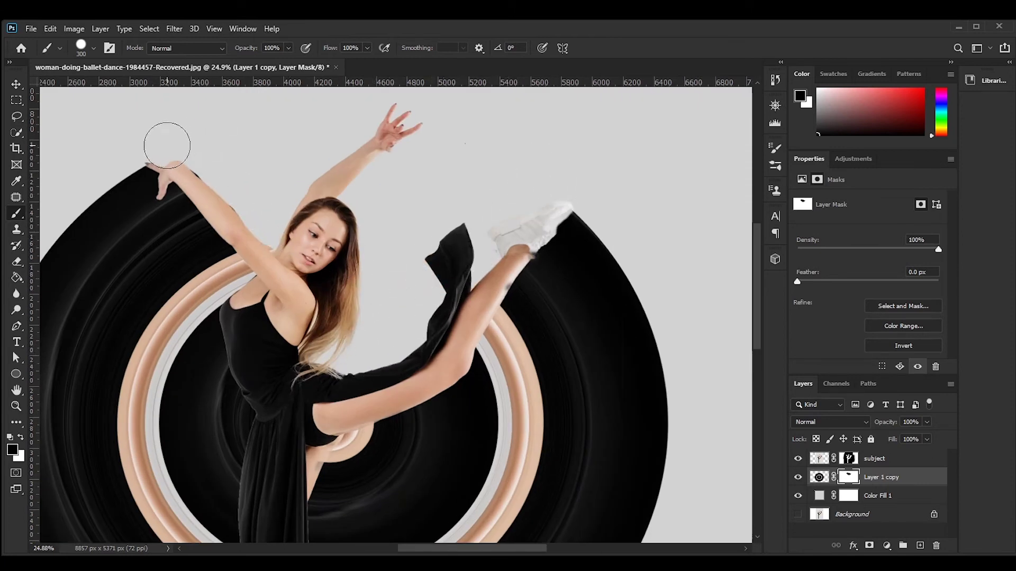
{"action": "scroll", "coordinate": [485, 221], "scroll_direction": "down", "scroll_amount": 5}
{"action": "scroll", "coordinate": [369, 223], "scroll_direction": "up", "scroll_amount": 4}
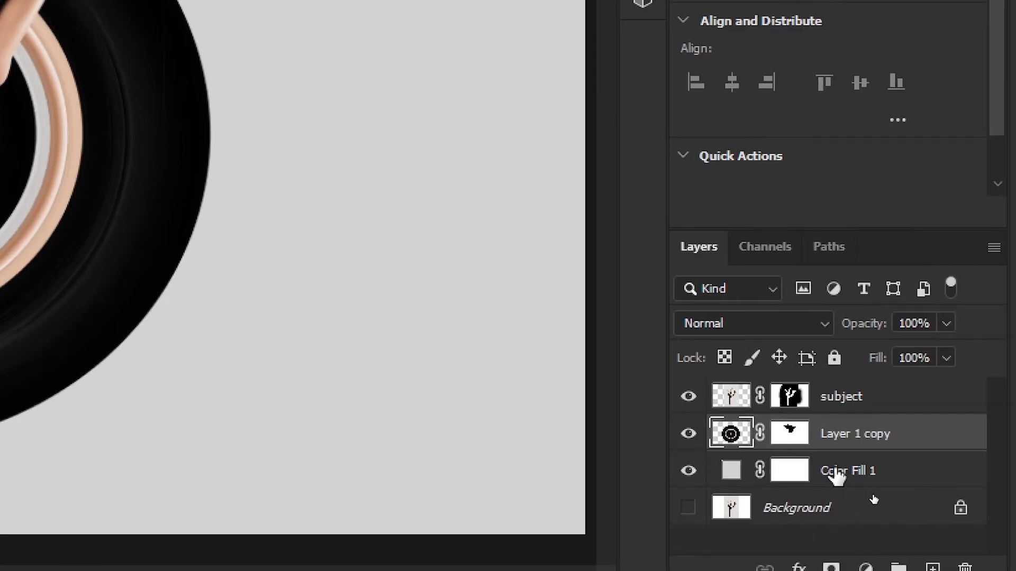
Add a new layer above Color Fill 1 and paint one black dab below the feet with a 495 px Soft Round brush
{"action": "left_click", "coordinate": [841, 472]}
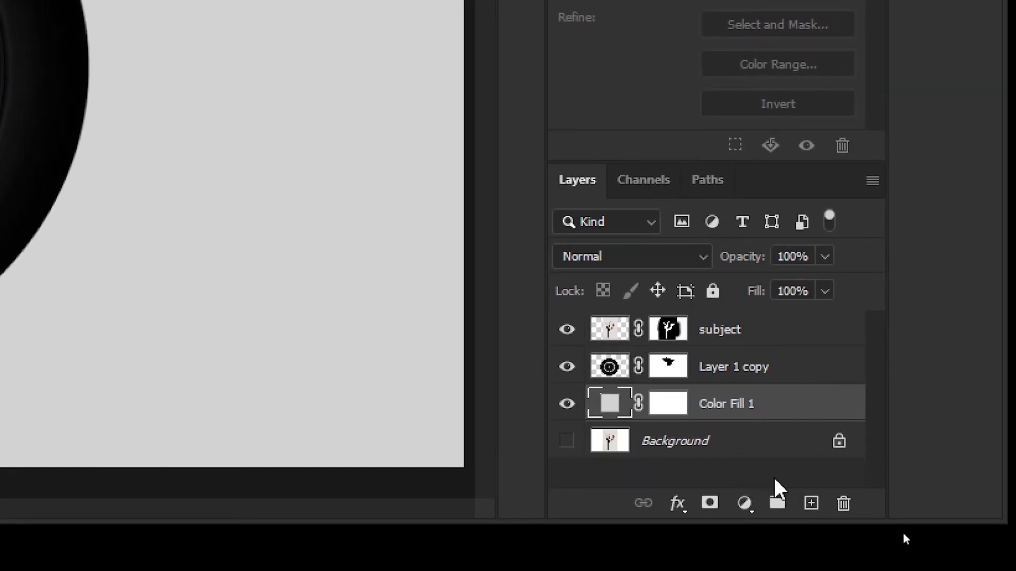
{"action": "left_click", "coordinate": [811, 503]}
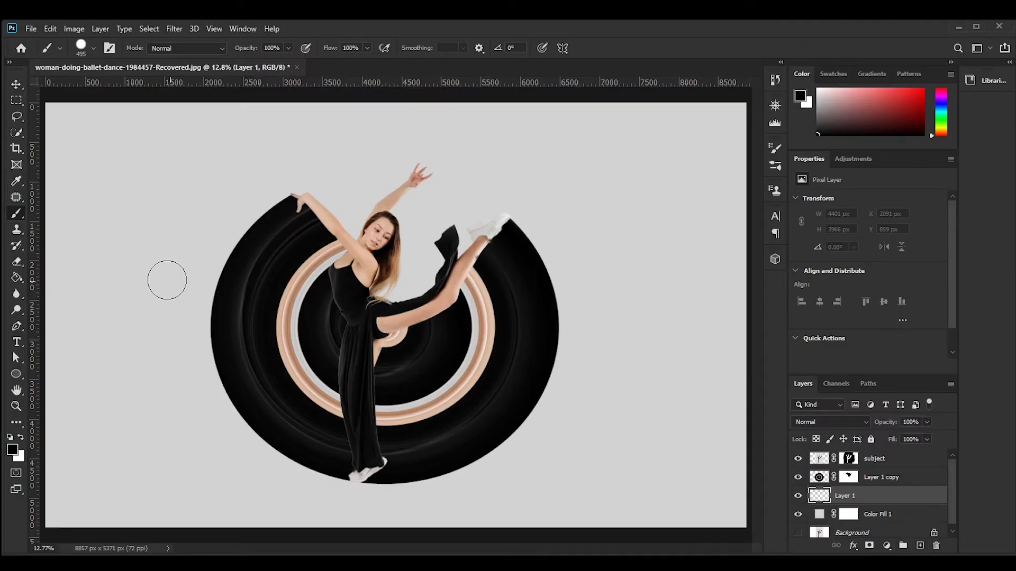
{"action": "left_click", "coordinate": [95, 47]}
{"action": "left_click", "coordinate": [92, 180]}
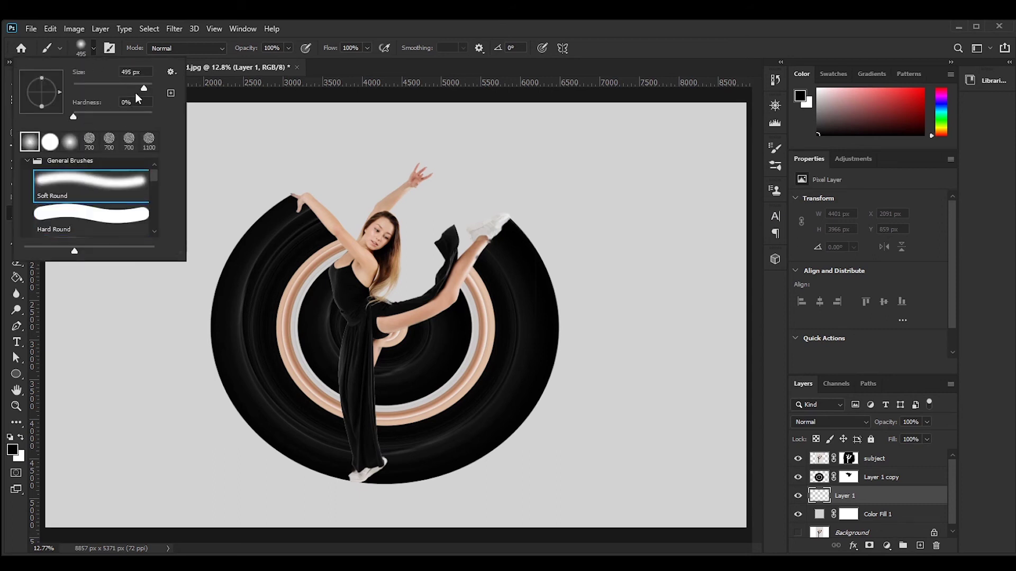
{"action": "left_click_drag", "start_coordinate": [144, 92], "coordinate": [146, 93]}
{"action": "left_click", "coordinate": [372, 494]}
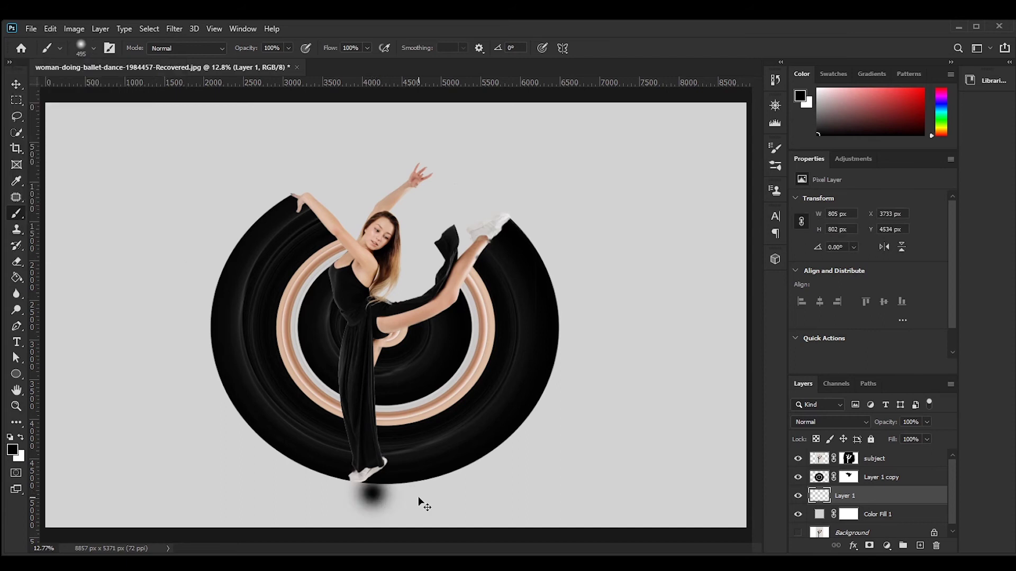
Transform the dab about its centre into a flat shadow at about 353% width and 27% height
{"action": "key", "text": "ctrl+t"}
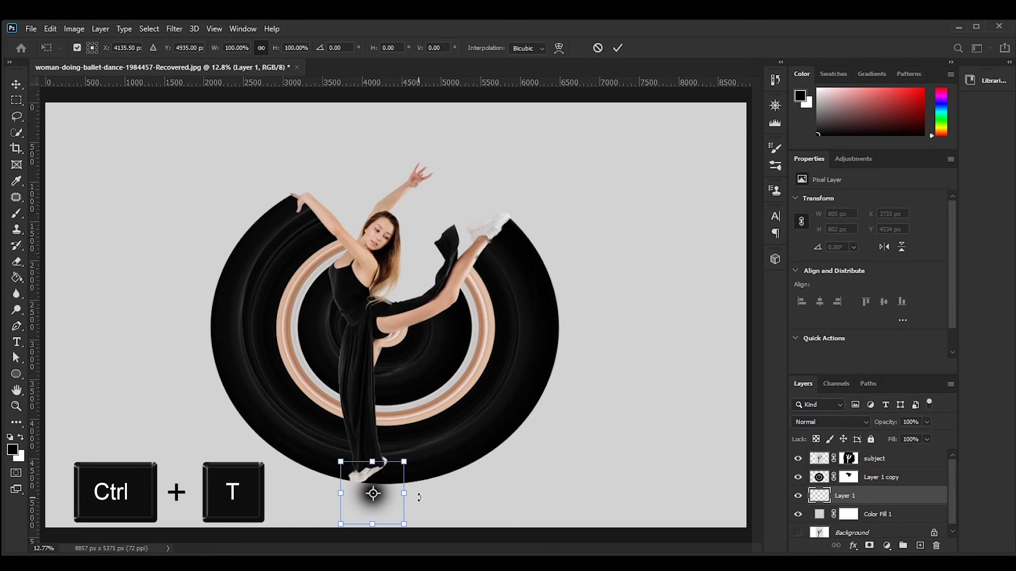
{"action": "key", "text": "shift+alt"}
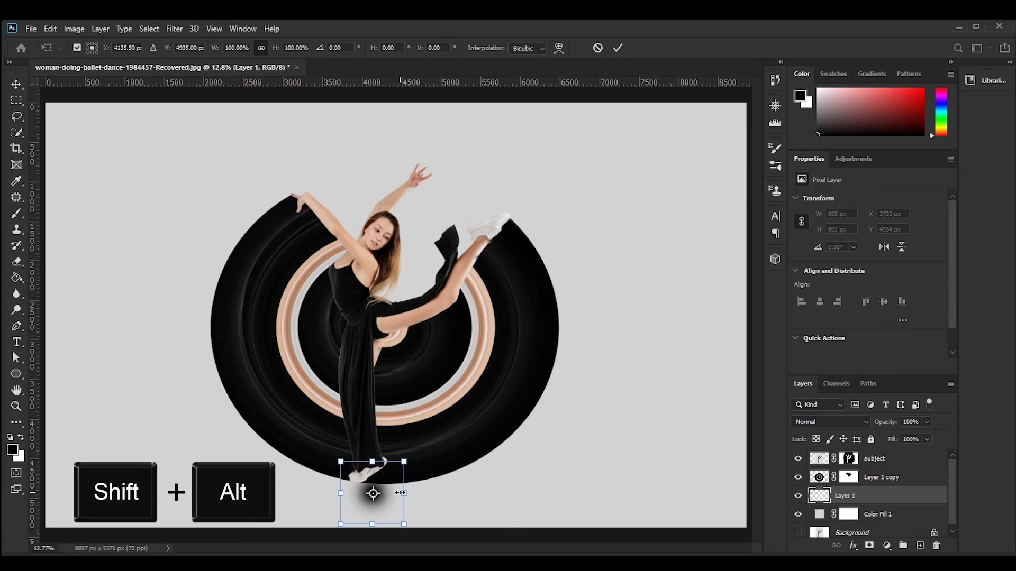
{"action": "left_click_drag", "start_coordinate": [372, 462], "coordinate": [486, 496]}
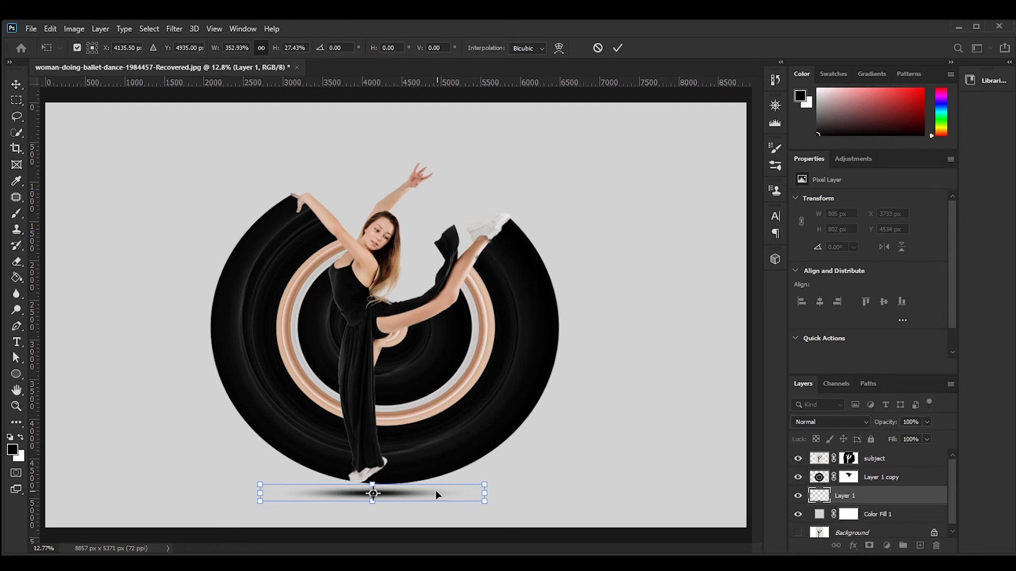
{"action": "key", "text": "Return"}
{"action": "key", "text": "b"}
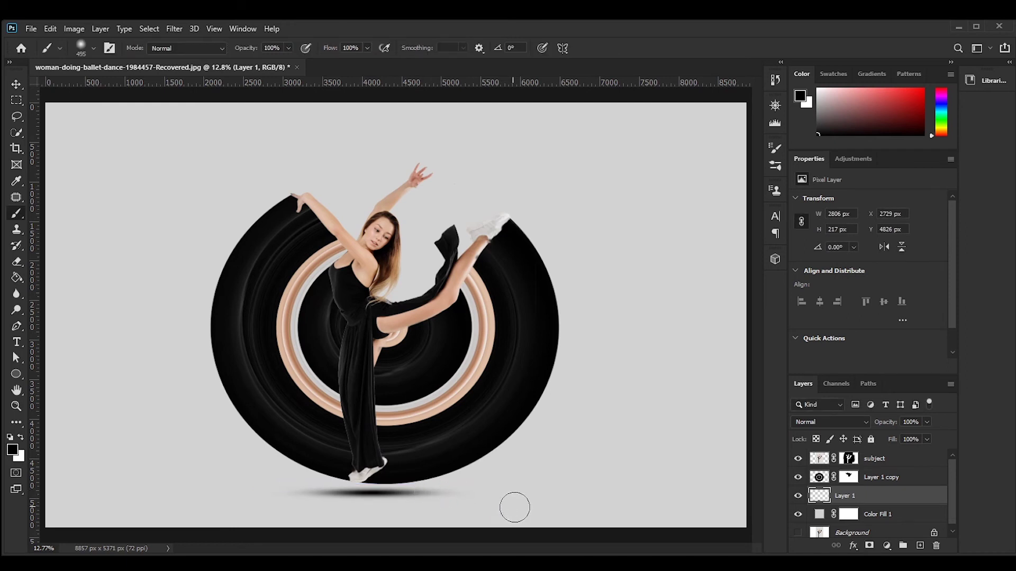
Set the shadow layer's opacity to 80% and fit the shadow closer beneath the feet, about 251 px high at Y 4756 px
{"action": "left_click_drag", "start_coordinate": [893, 425], "coordinate": [882, 426]}
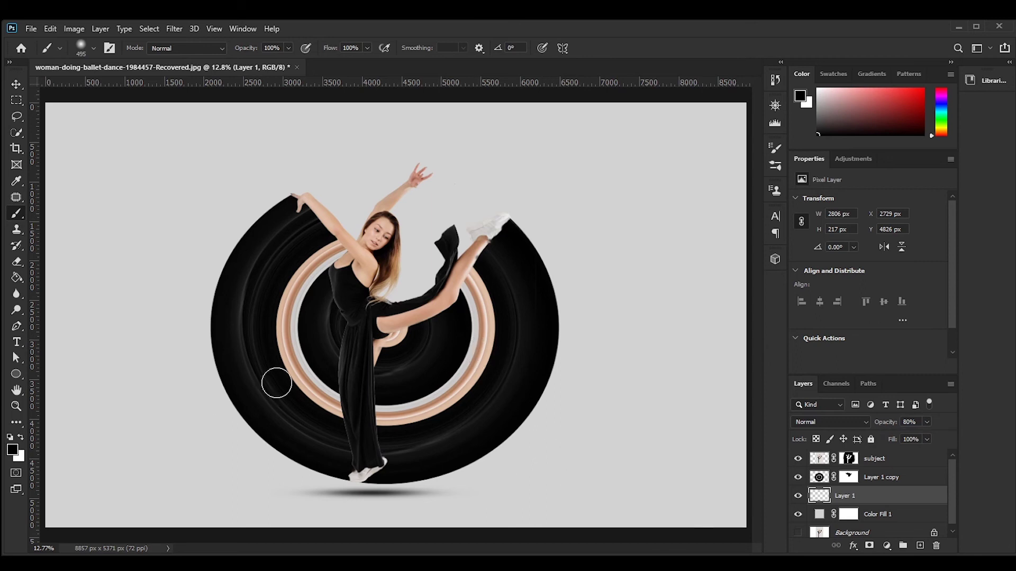
{"action": "left_click", "coordinate": [15, 84]}
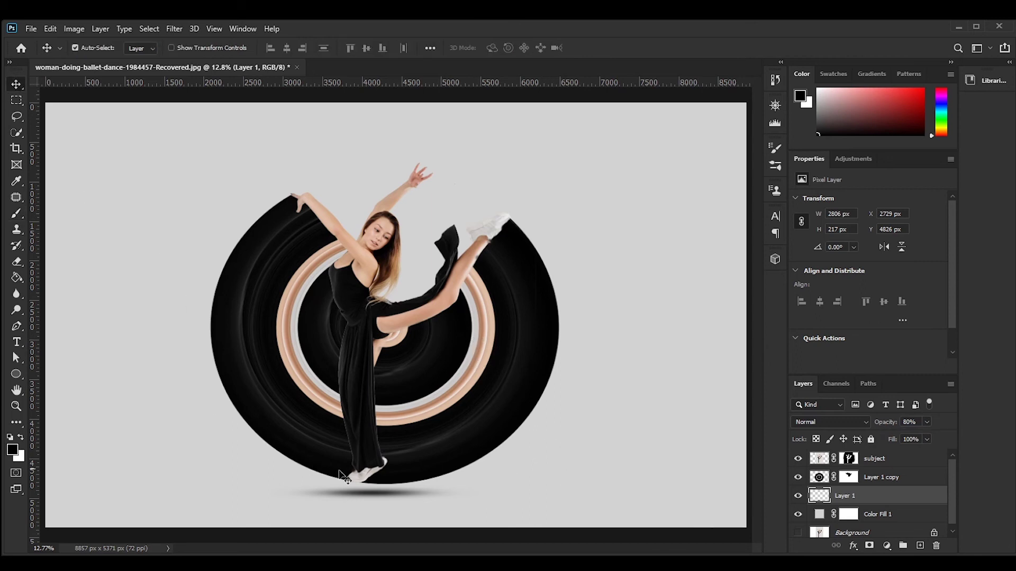
{"action": "mouse_move", "coordinate": [380, 495]}
{"action": "left_mouse_down"}
{"action": "mouse_move", "coordinate": [391, 470]}
{"action": "mouse_move", "coordinate": [373, 489]}
{"action": "left_mouse_up"}
Refine the dancer's cut-out edges on the subject layer's mask with a soft brush at 45 and 30 px, alternating white and black along the skirt
{"action": "key", "text": "b"}
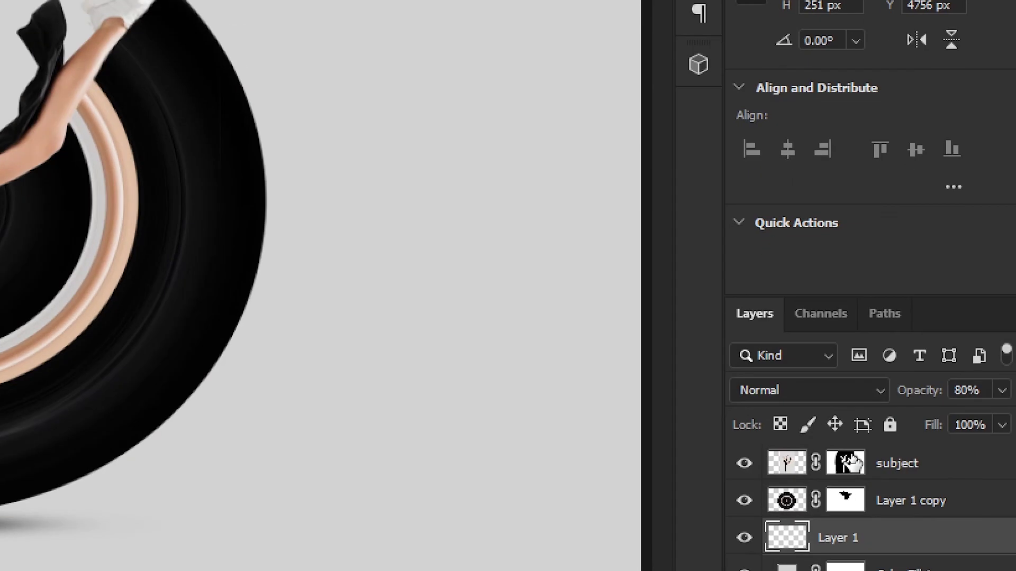
{"action": "left_click", "coordinate": [847, 463]}
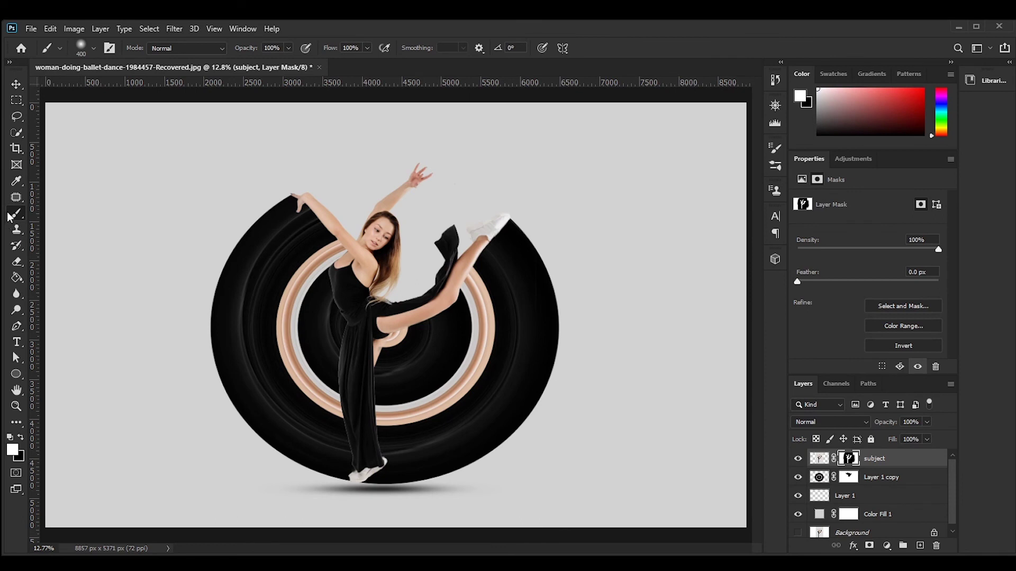
{"action": "scroll", "coordinate": [325, 201], "scroll_direction": "up", "scroll_amount": 6}
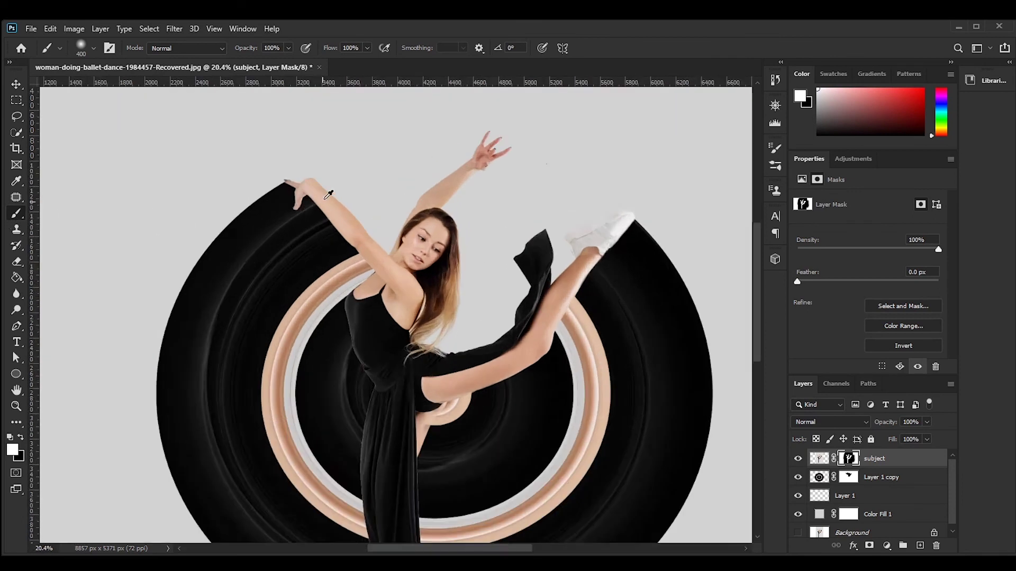
{"action": "key", "text": "bracketleft"}
{"action": "key", "text": "bracketleft"}
{"action": "key", "text": "bracketleft"}
{"action": "key", "text": "bracketleft"}
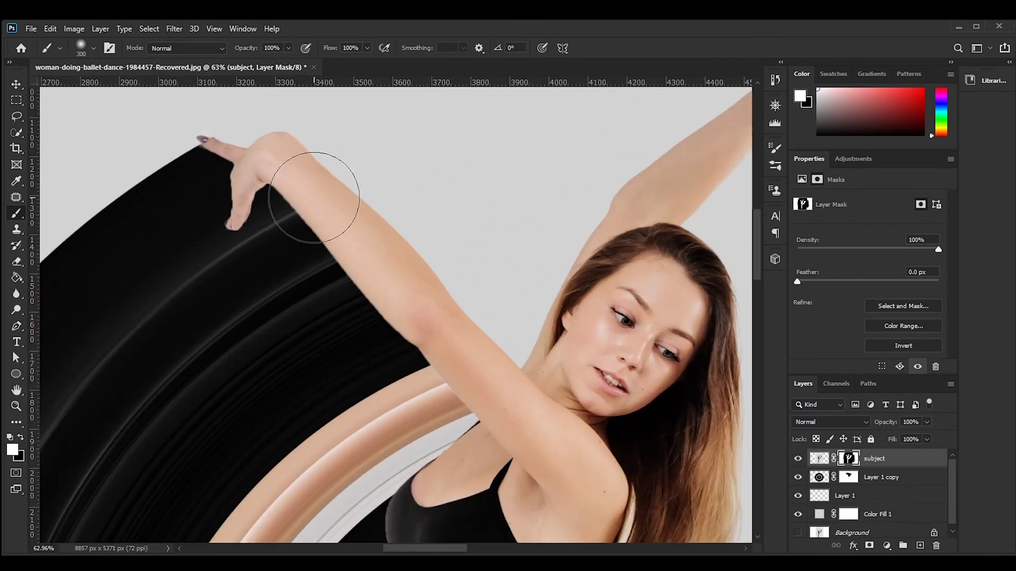
{"action": "key", "text": "bracketleft"}
{"action": "key", "text": "bracketleft"}
{"action": "key", "text": "bracketleft"}
{"action": "key", "text": "bracketleft"}
{"action": "key", "text": "bracketleft"}
{"action": "key", "text": "bracketleft"}
{"action": "key", "text": "bracketleft"}
{"action": "key", "text": "bracketleft"}
{"action": "key", "text": "bracketleft"}
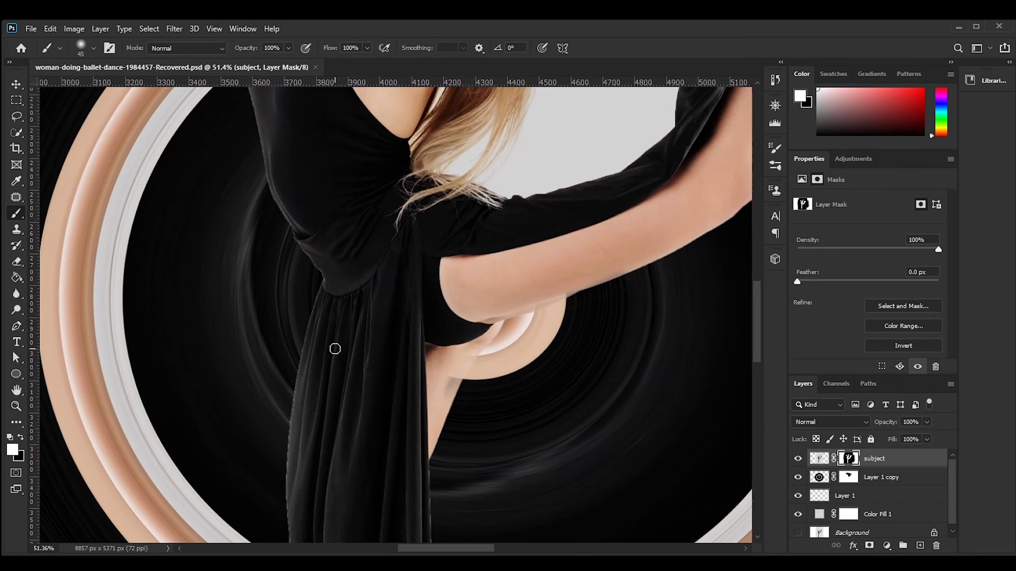
{"action": "key", "text": "x"}
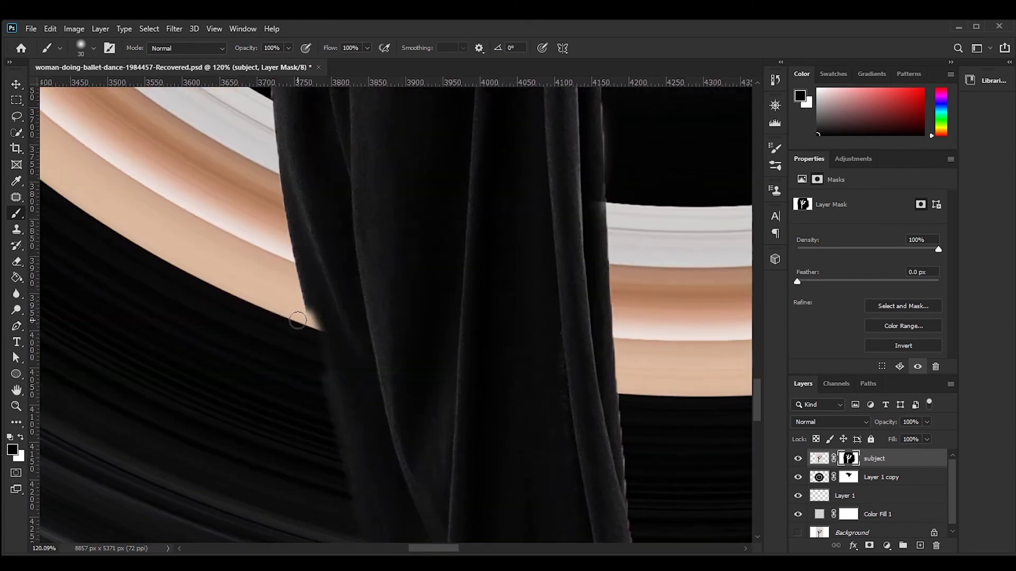
{"action": "key", "text": "x"}
{"action": "key", "text": "x"}
{"action": "key", "text": "x"}
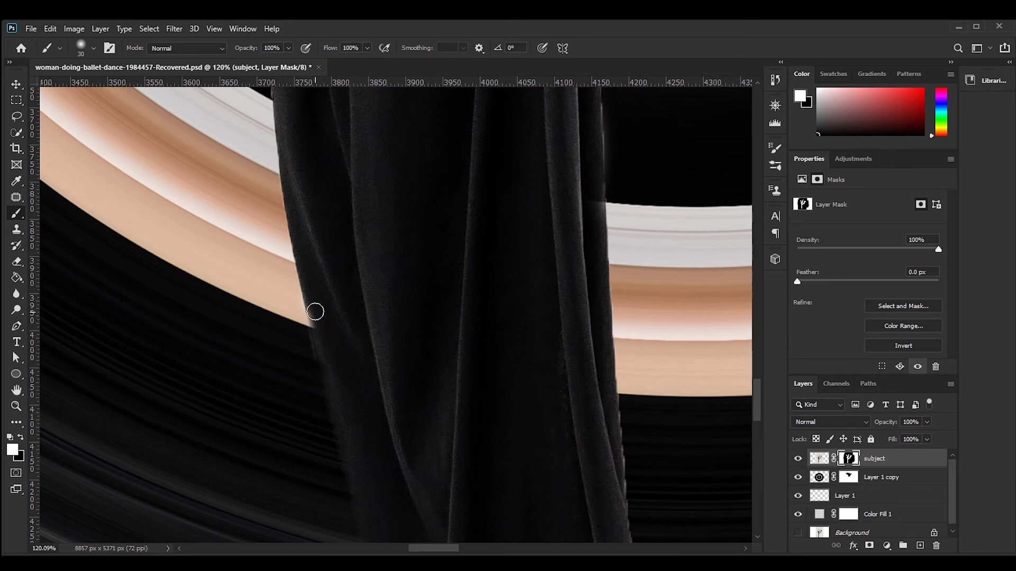
{"action": "scroll", "coordinate": [419, 390], "scroll_direction": "down", "scroll_amount": 15}
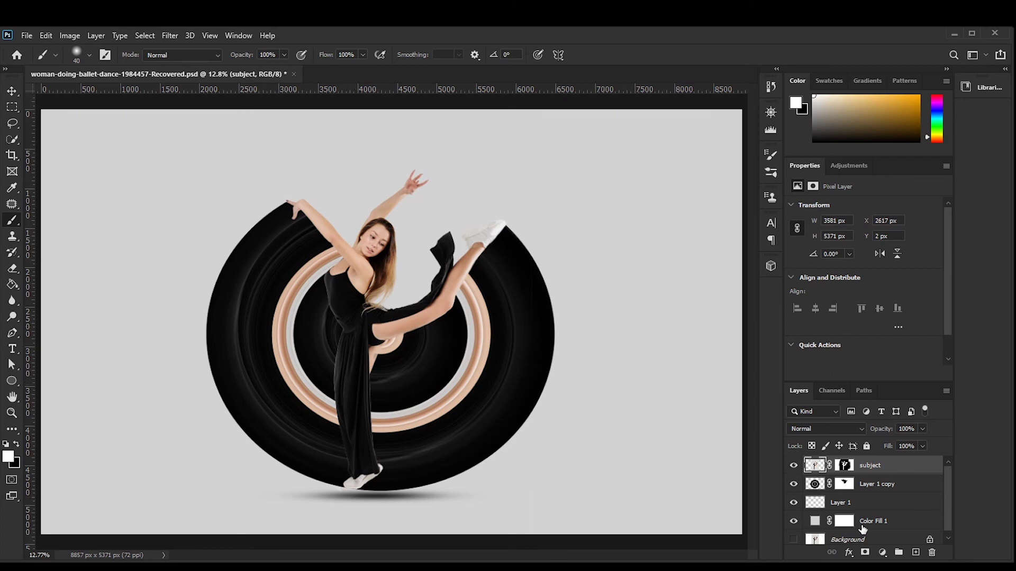
Add a Hue/Saturation adjustment above Layer 1 copy and clip it to that layer
{"action": "left_click", "coordinate": [874, 487]}
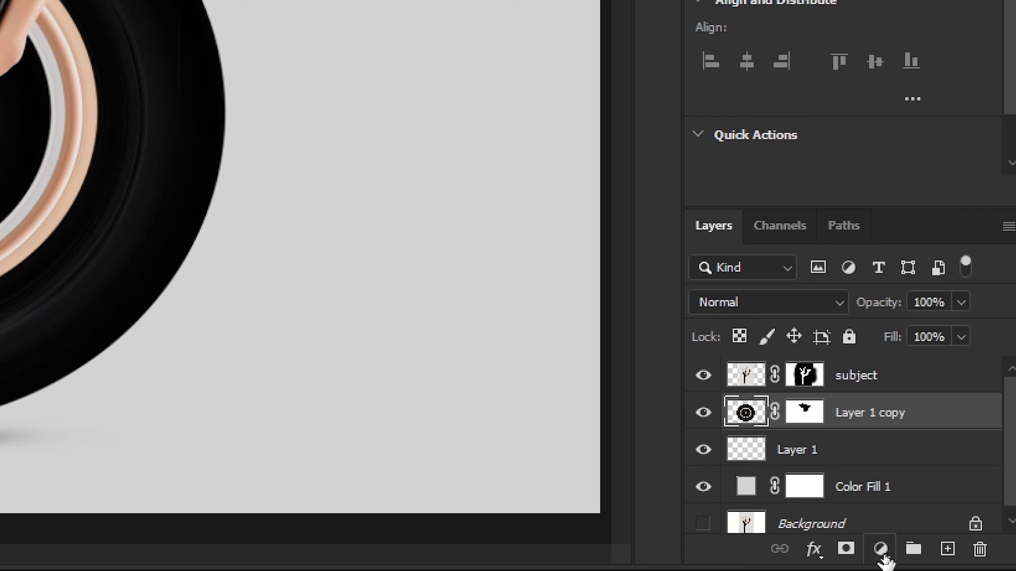
{"action": "left_click", "coordinate": [881, 551]}
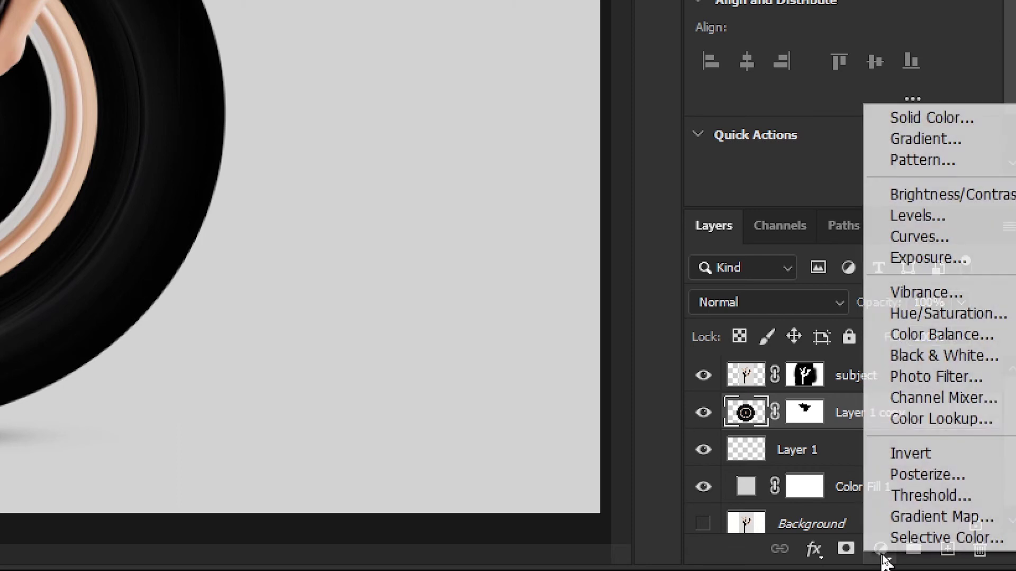
{"action": "left_click", "coordinate": [944, 314]}
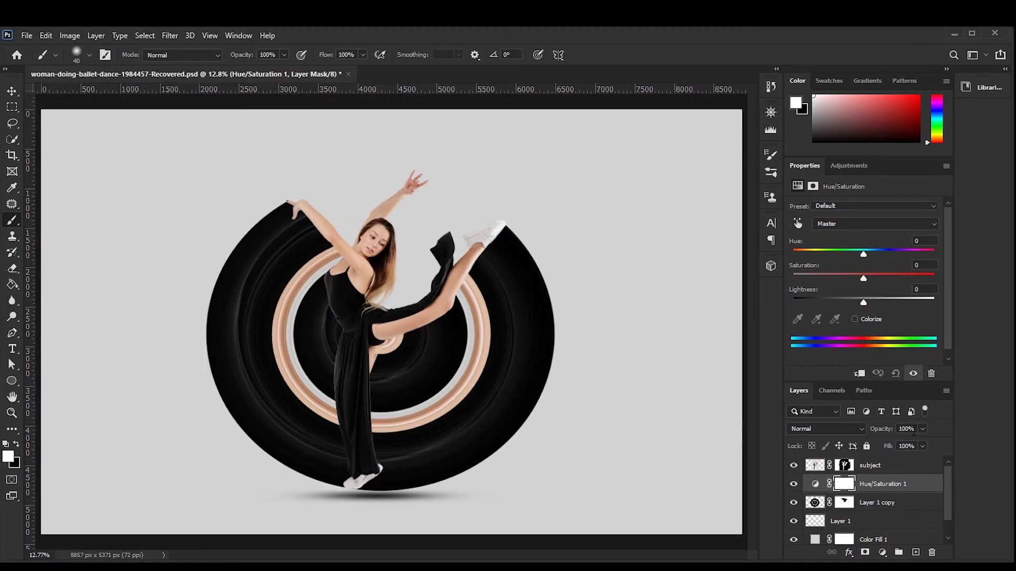
{"action": "left_click", "coordinate": [858, 374]}
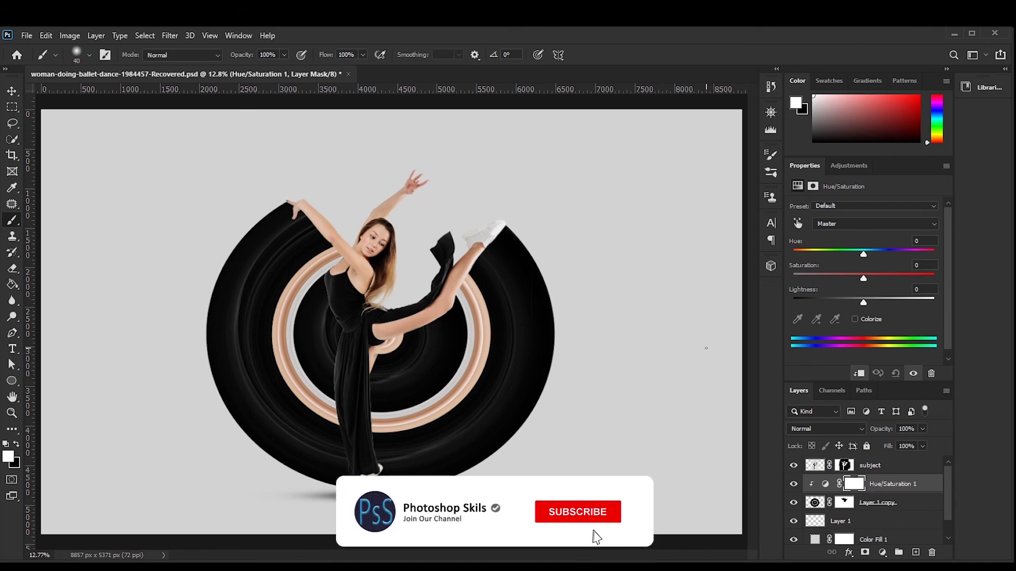
Try colorizing the disc with hue 92 and saturation 60 in the Hue/Saturation adjustment
{"action": "left_click", "coordinate": [853, 319]}
{"action": "mouse_move", "coordinate": [808, 255]}
{"action": "left_mouse_down"}
{"action": "mouse_move", "coordinate": [866, 258]}
{"action": "mouse_move", "coordinate": [862, 277]}
{"action": "mouse_move", "coordinate": [901, 284]}
{"action": "mouse_move", "coordinate": [875, 283]}
{"action": "mouse_move", "coordinate": [881, 255]}
{"action": "mouse_move", "coordinate": [911, 255]}
{"action": "mouse_move", "coordinate": [828, 255]}
{"action": "left_mouse_up"}
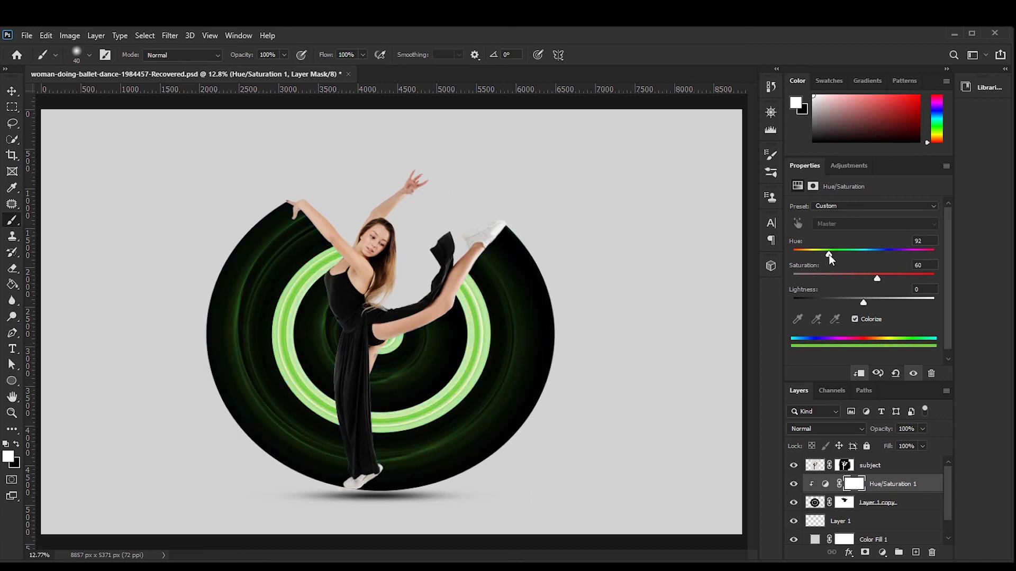
{"action": "left_click", "coordinate": [855, 320]}
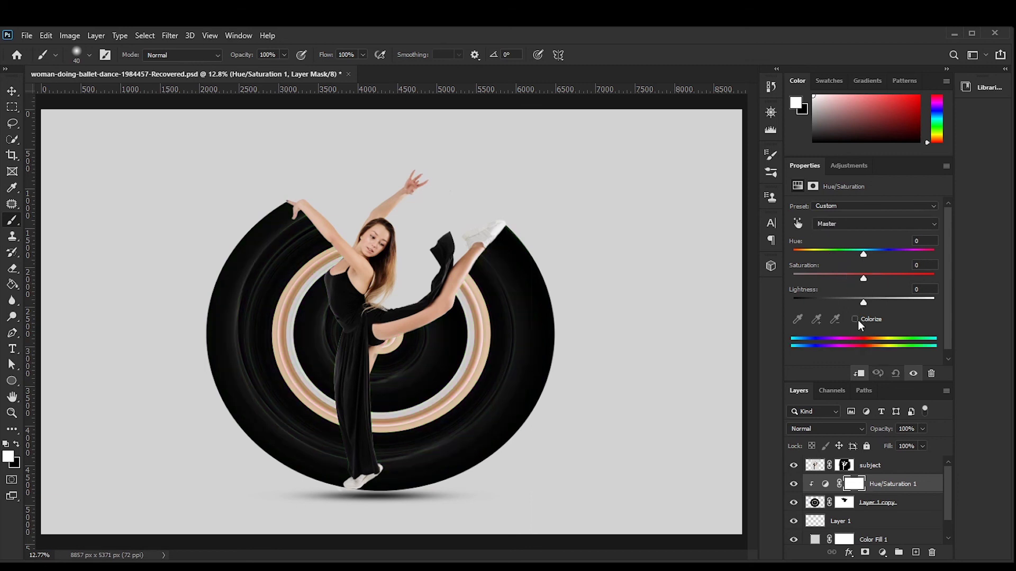
Sample the ring colours with the on-image adjustment and raise the saturation of Reds to +24 and Yellows to +19
{"action": "left_click", "coordinate": [798, 224]}
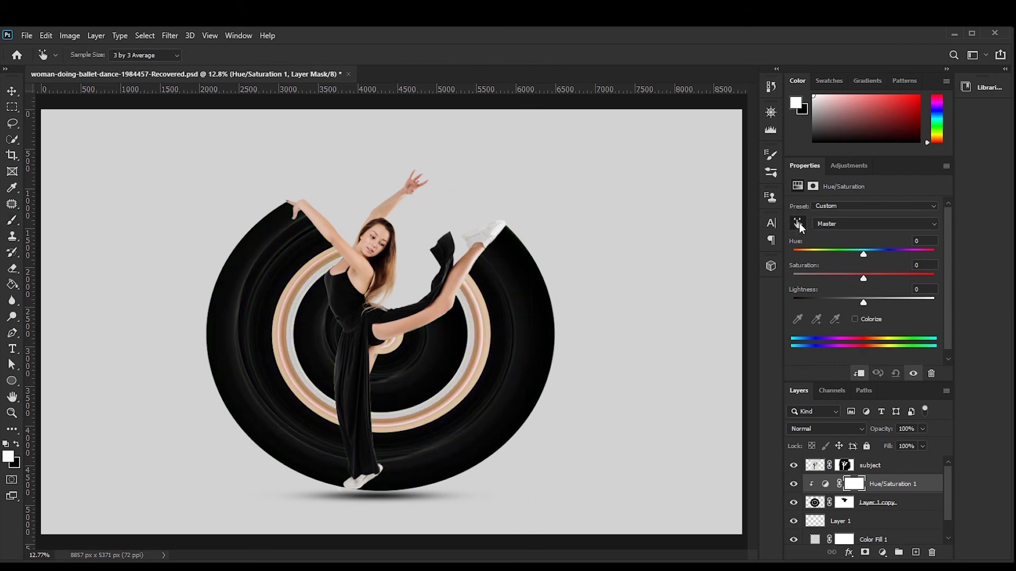
{"action": "left_click", "coordinate": [283, 337]}
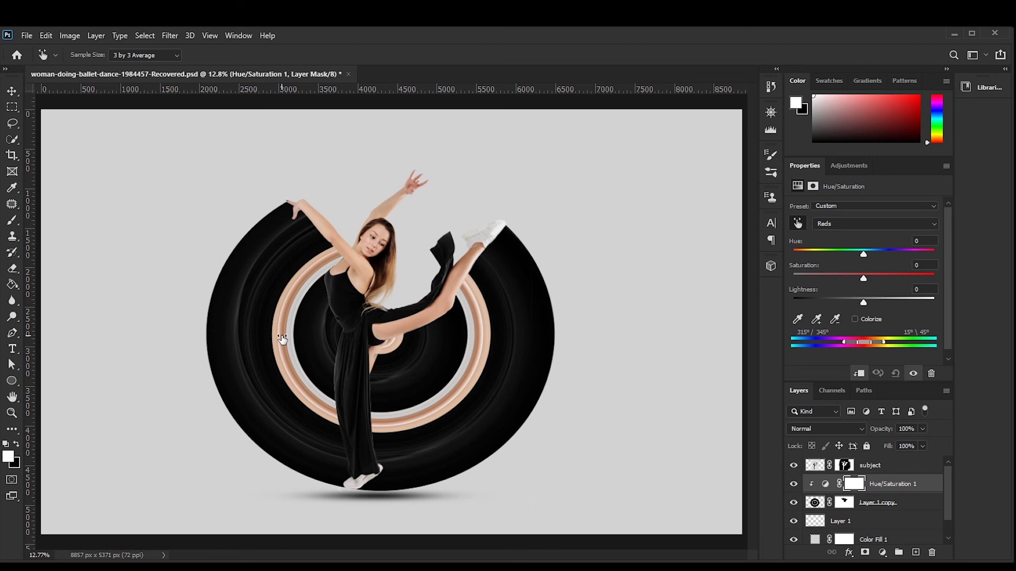
{"action": "left_click_drag", "start_coordinate": [282, 338], "coordinate": [296, 339]}
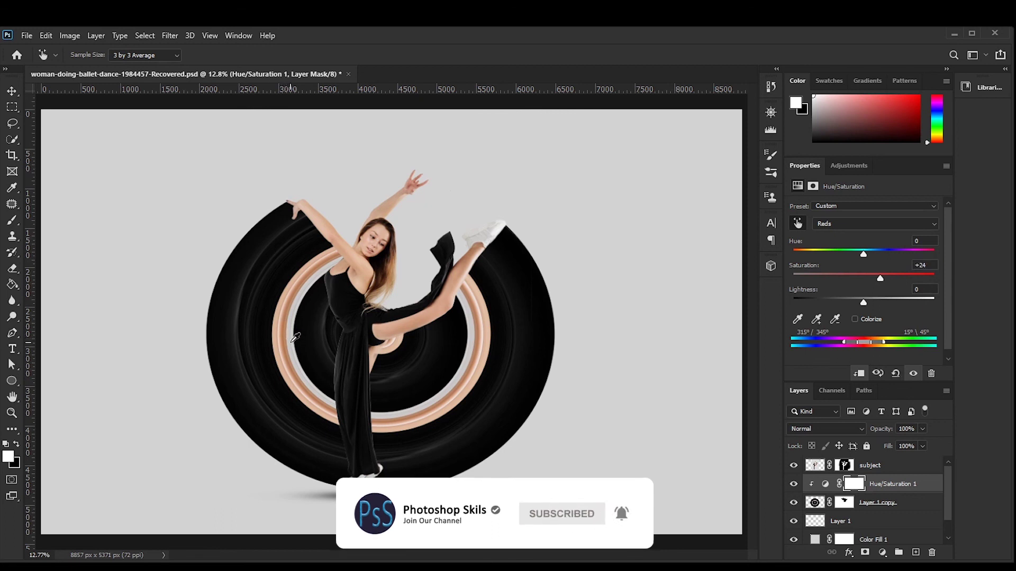
{"action": "left_click", "coordinate": [291, 345]}
{"action": "mouse_move", "coordinate": [291, 345]}
{"action": "left_mouse_down"}
{"action": "mouse_move", "coordinate": [302, 346]}
{"action": "mouse_move", "coordinate": [286, 341]}
{"action": "left_mouse_up"}
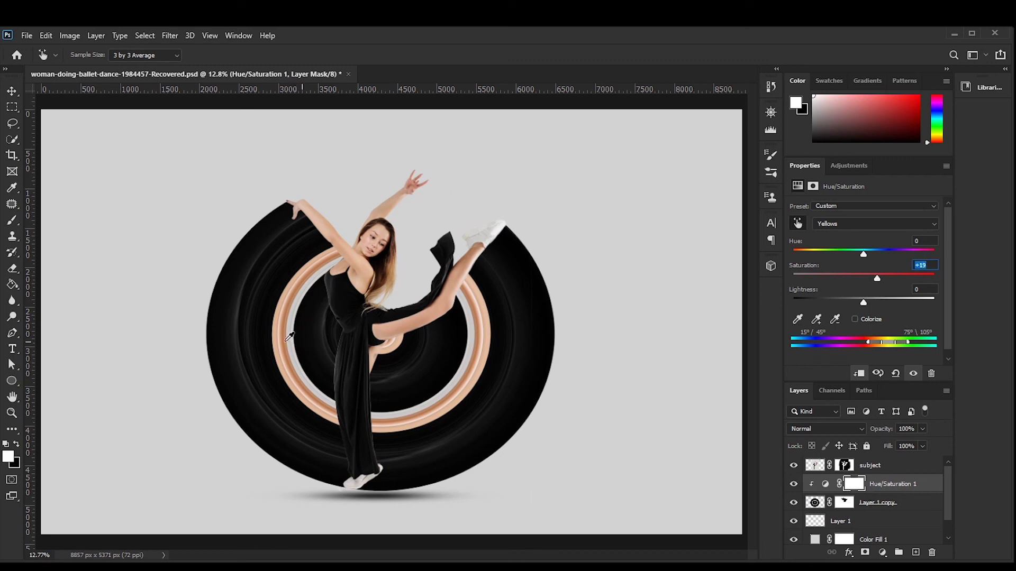
Sample the disc's dark areas with the on-image adjustment and raise the Blues saturation to +8
{"action": "left_click_drag", "start_coordinate": [234, 285], "coordinate": [246, 288]}
{"action": "left_click", "coordinate": [519, 304]}
{"action": "left_click_drag", "start_coordinate": [520, 305], "coordinate": [521, 303]}
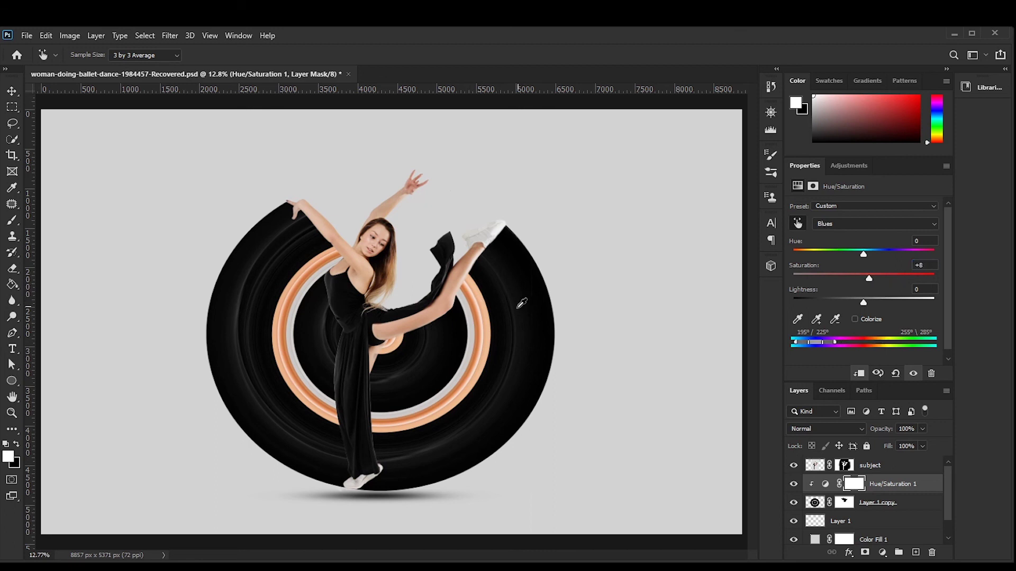